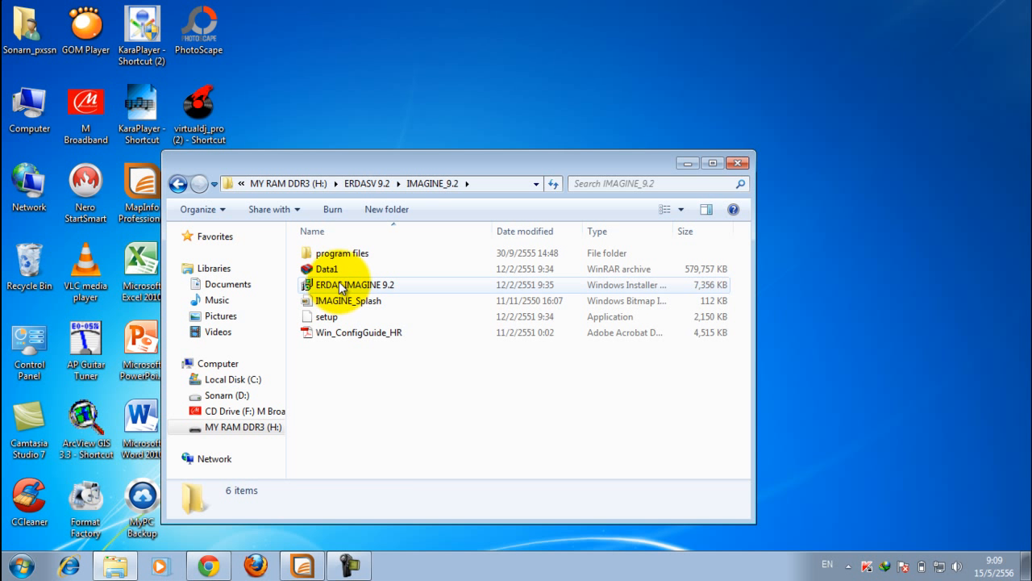
Run setup from the IMAGINE_9.2 folder and accept the license agreement in the ERDAS IMAGINE 9.2 installer.
left_click(324, 318)
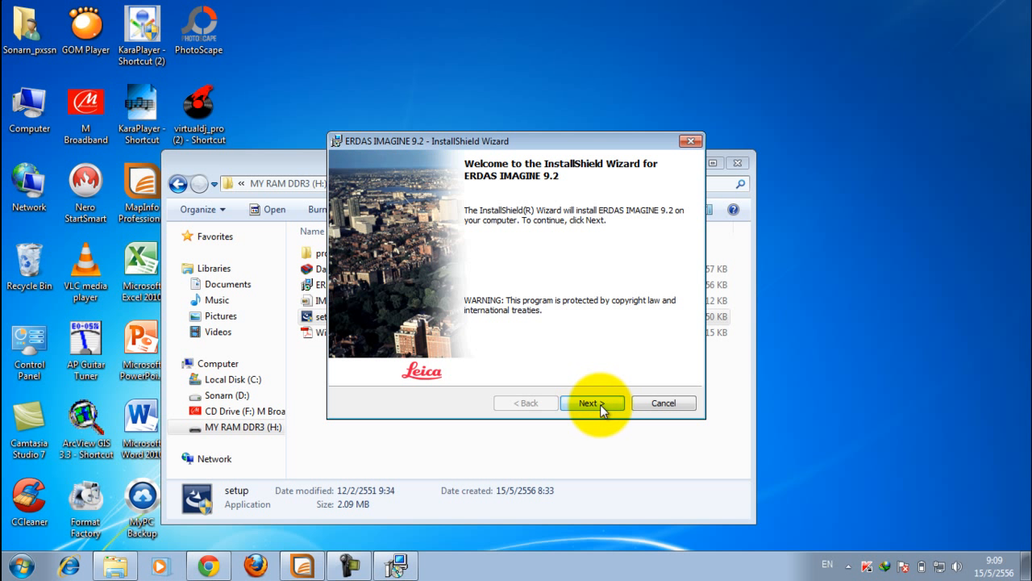
left_click(600, 404)
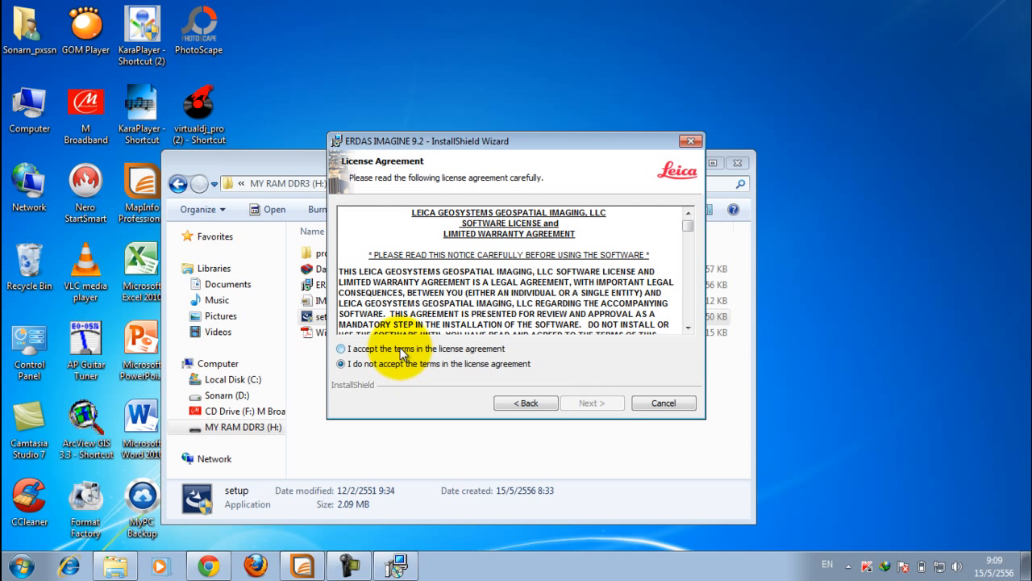
left_click(401, 352)
left_click(603, 400)
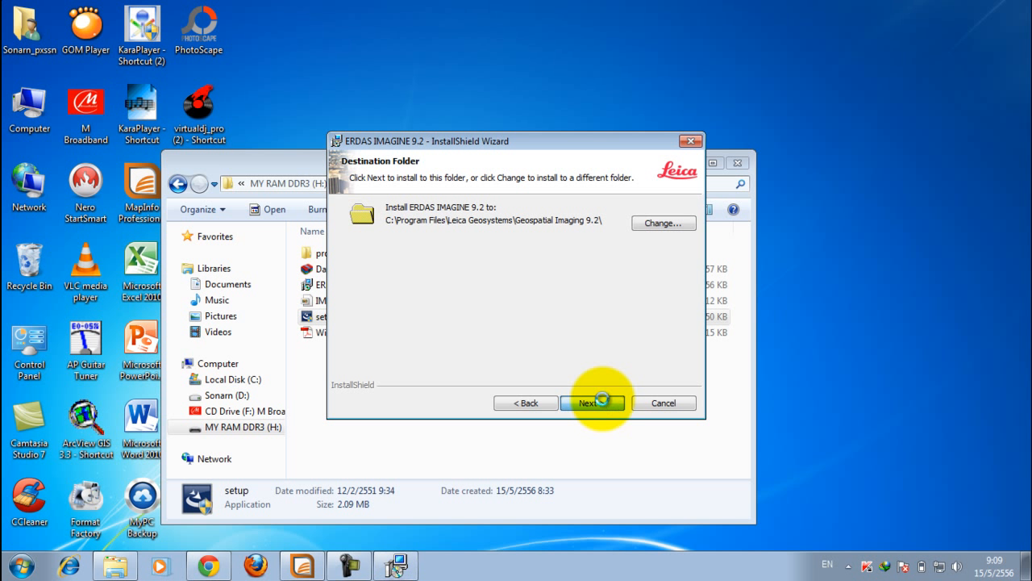
Install ERDAS IMAGINE 9.2 with the default destination folder and features, and finish the wizard without launching License Manager.
left_click(603, 401)
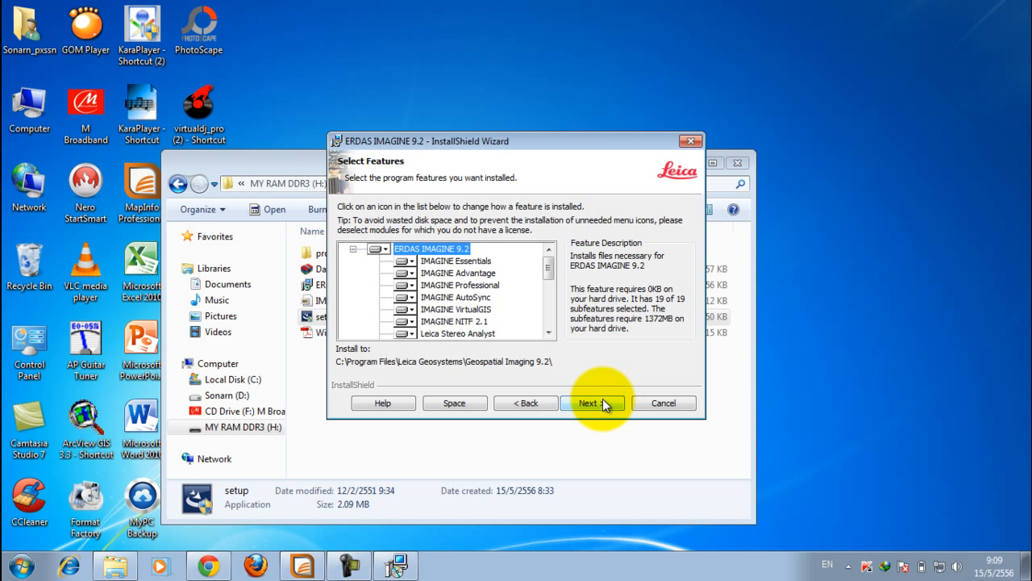
left_click(603, 401)
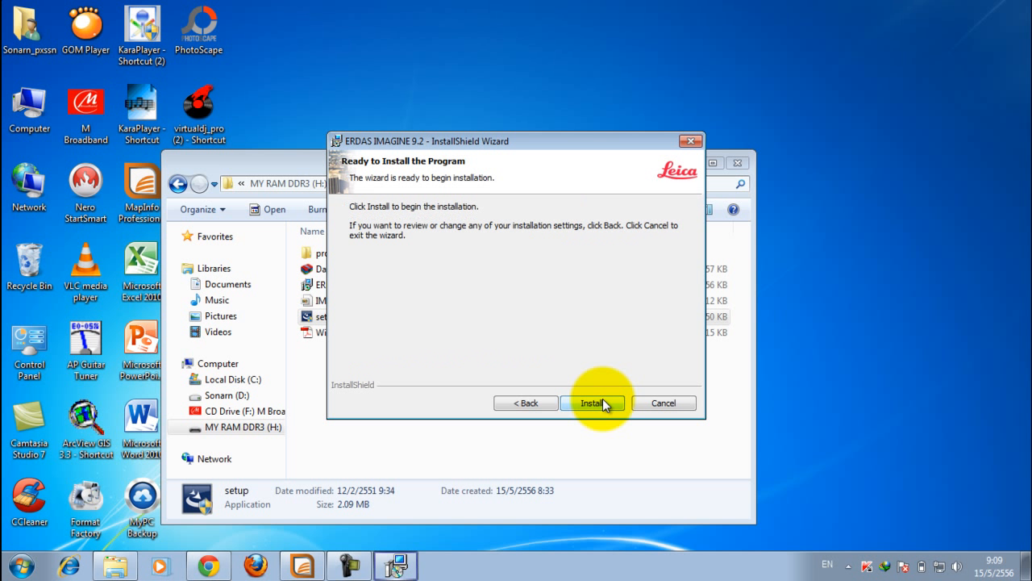
left_click(603, 401)
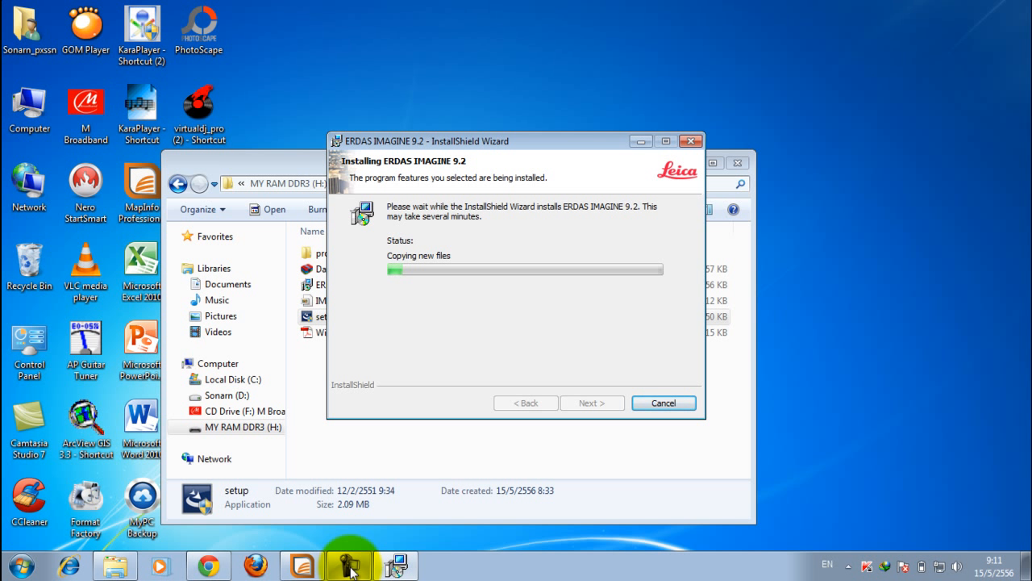
left_click(914, 470)
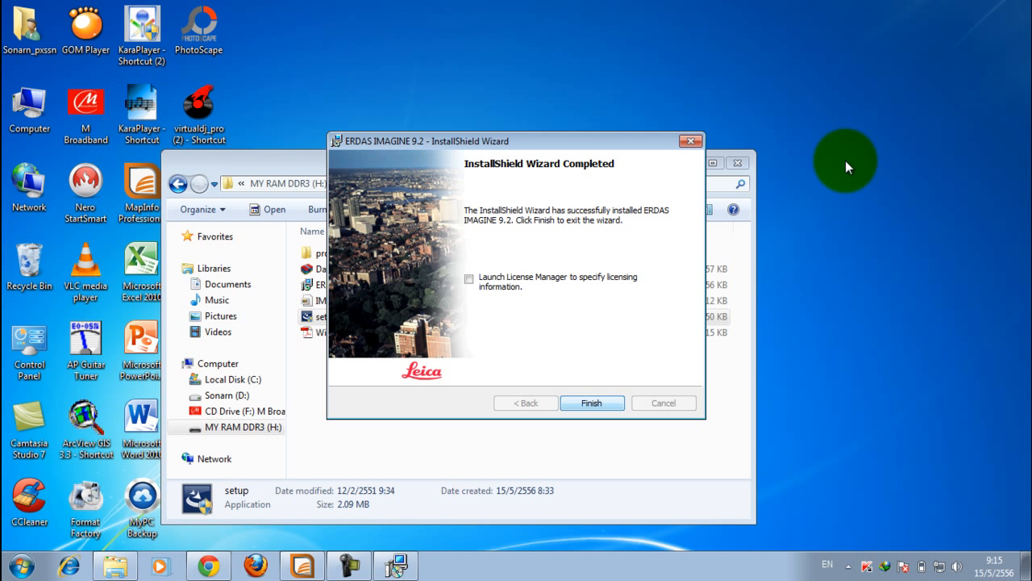
key("Return")
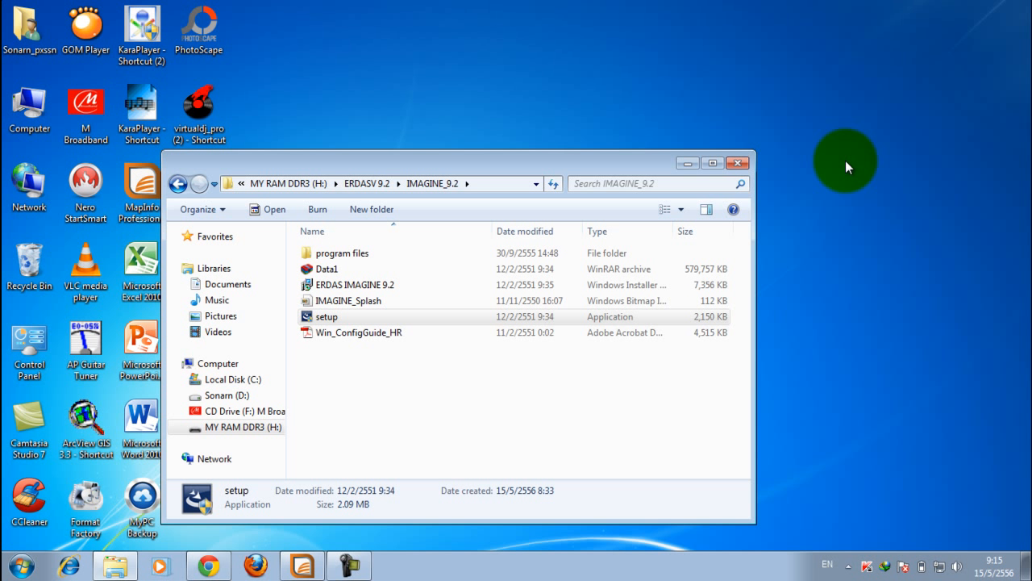
Go up to the ERDASV 9.2 folder and open its Erdas 9.2 Vista subfolder.
mouse_move(458, 162)
left_mouse_down()
mouse_move(623, 149)
mouse_move(562, 102)
left_mouse_up()
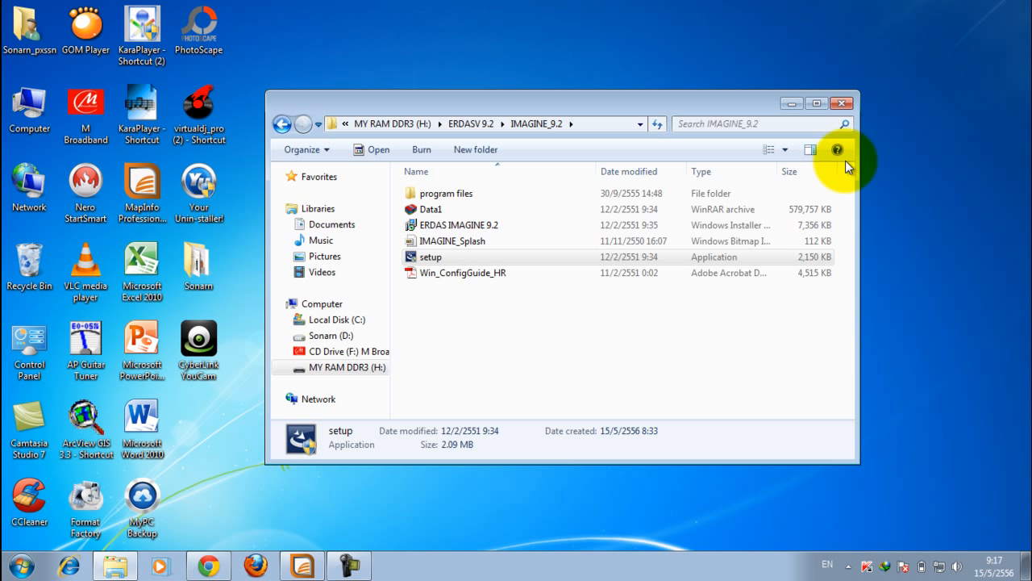
key("BackSpace")
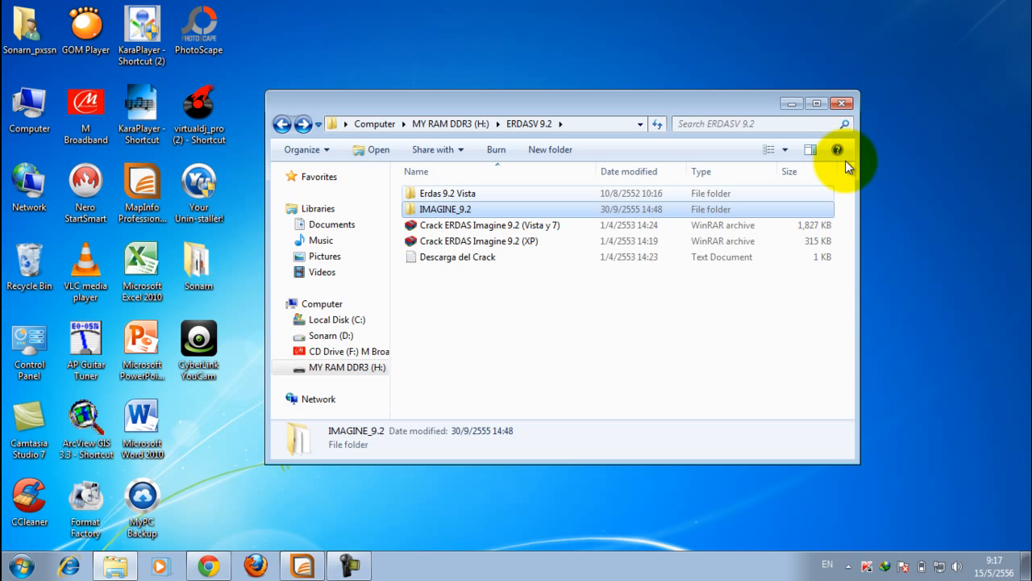
key("Up")
key("Return")
key("Down")
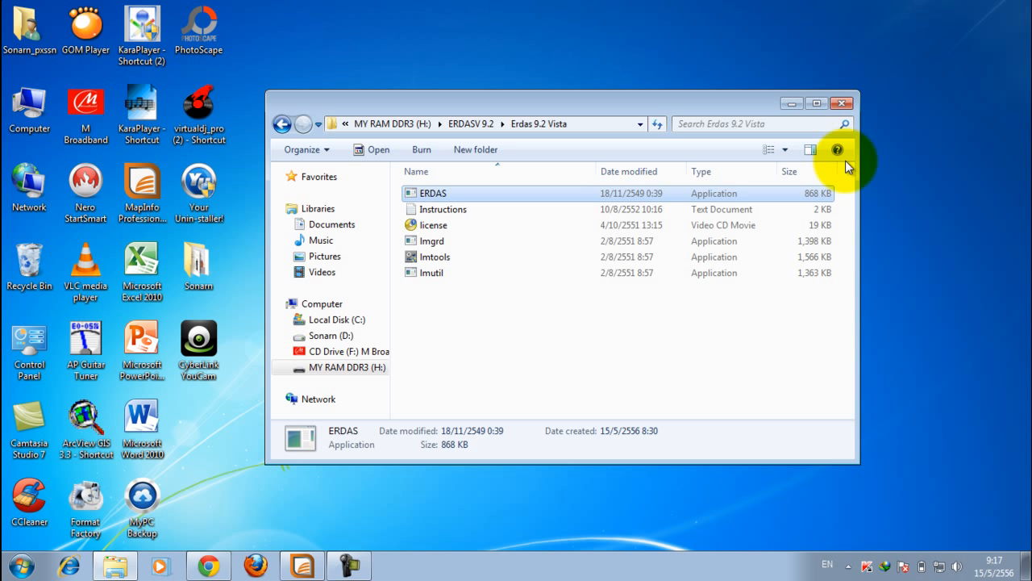
Copy all the files in the Erdas 9.2 Vista folder.
key("ctrl+a")
key("ctrl+c")
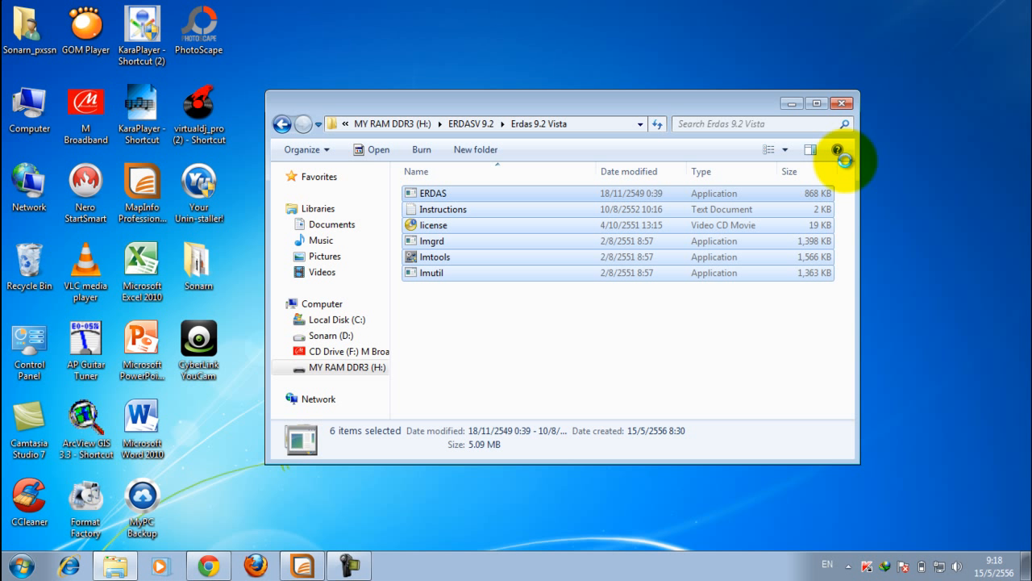
key("Menu")
key("Down")
key("Down")
key("Down")
key("Down")
key("Down")
key("Down")
key("Down")
key("Down")
key("Down")
key("Down")
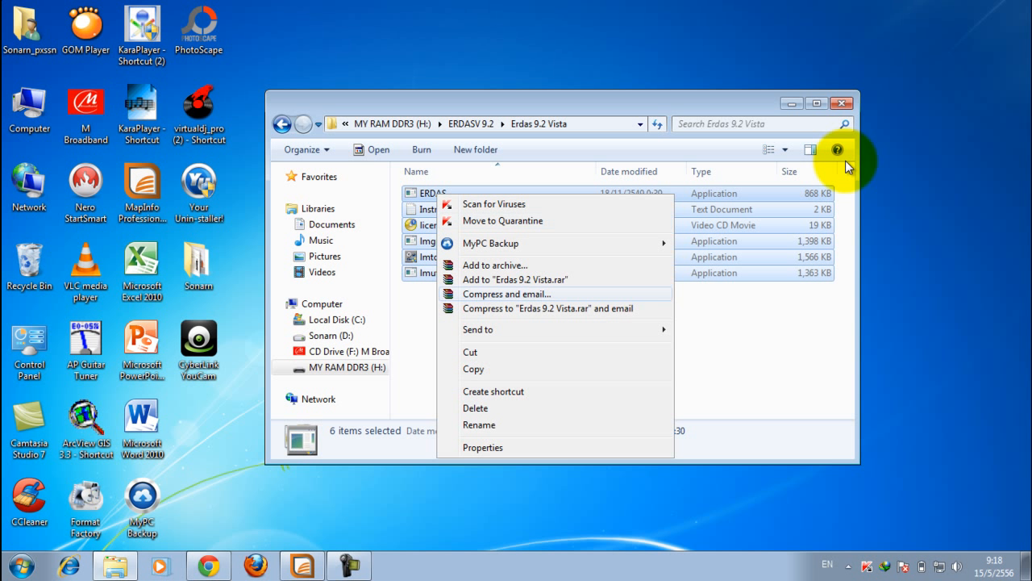
key("Return")
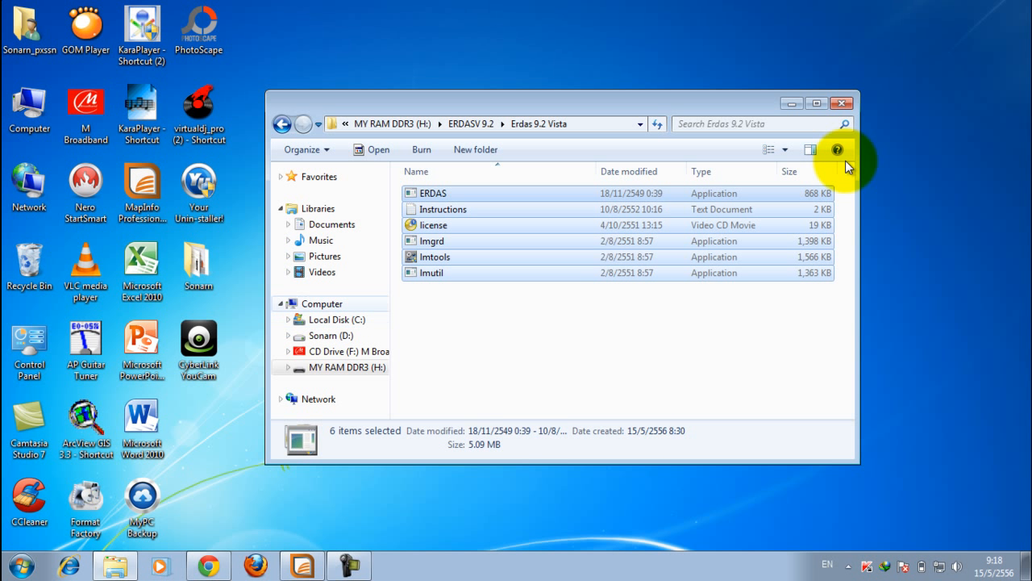
Open the Leica Geosystems folder inside Program Files on Local Disk (C:).
left_click(337, 320)
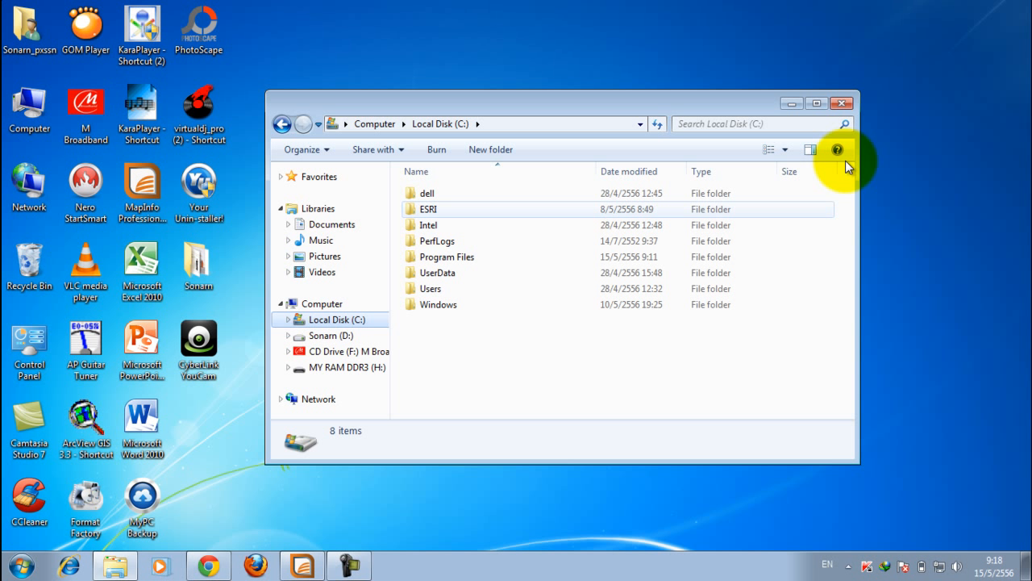
double_click(447, 256)
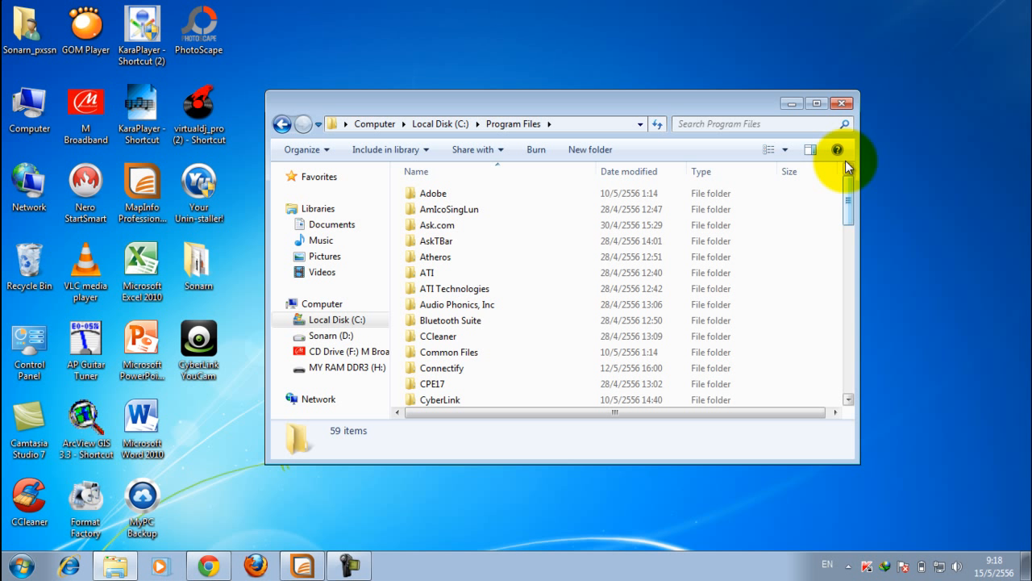
scroll(847, 167, "down", 5)
scroll(847, 167, "down", 1)
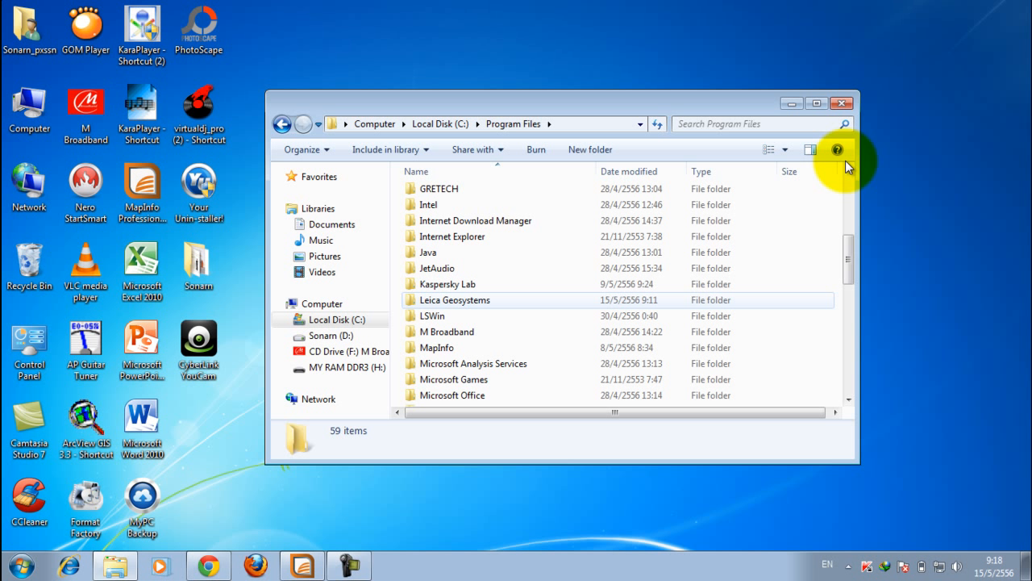
left_click(455, 300)
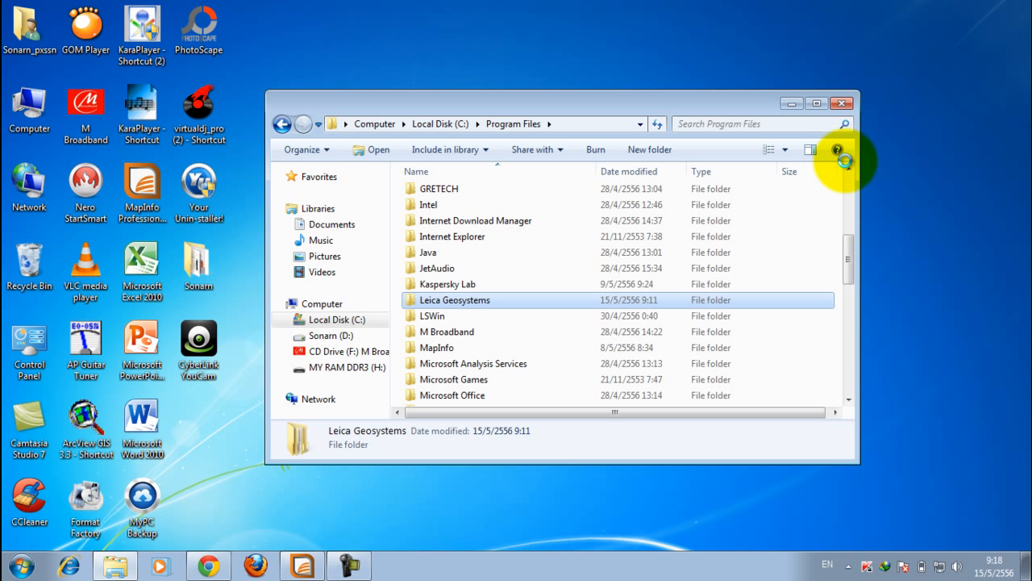
right_click(460, 298)
left_click(489, 70)
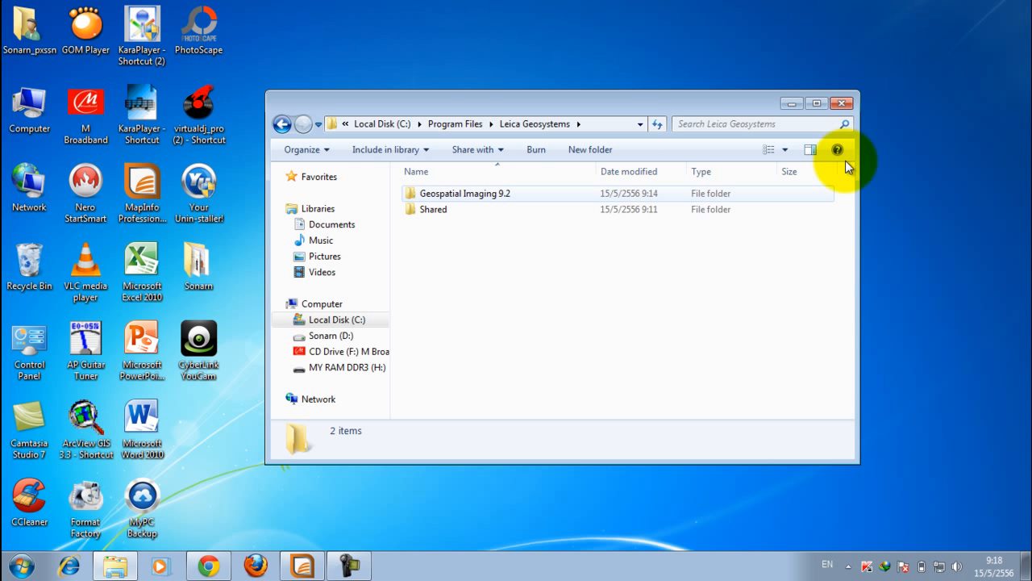
Open the ntx86 folder inside Shared\bin.
right_click(452, 209)
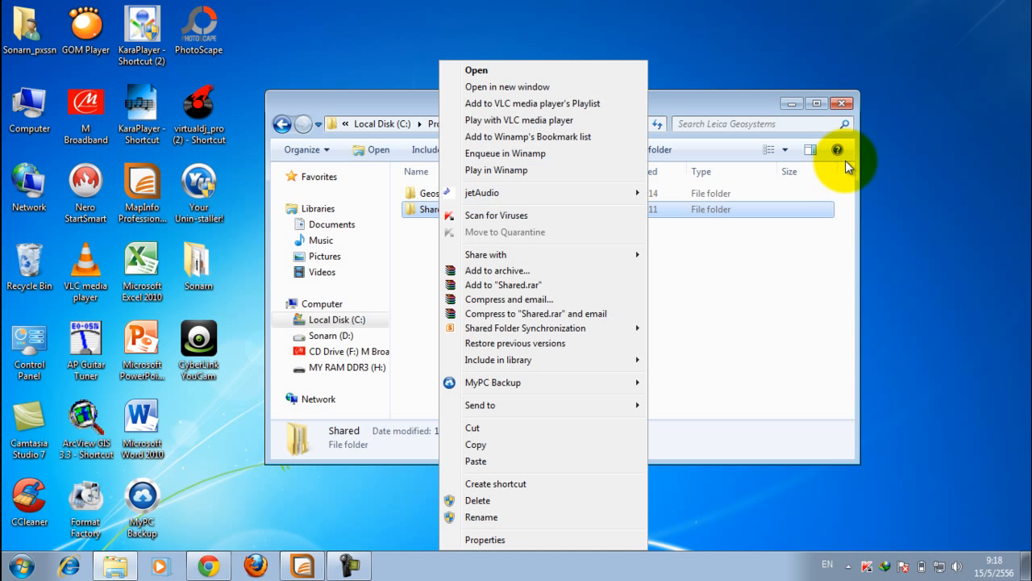
left_click(477, 70)
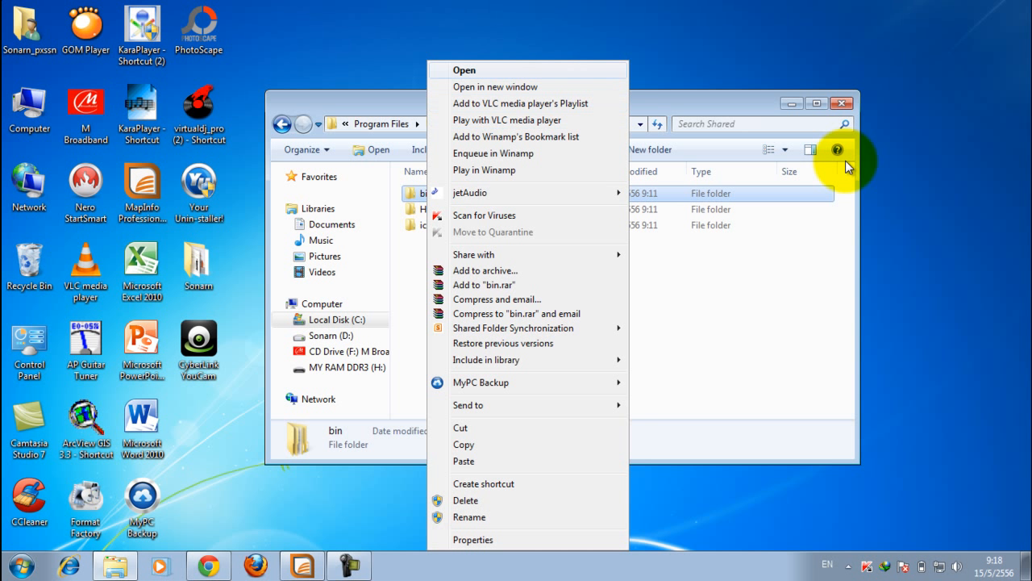
left_click(465, 71)
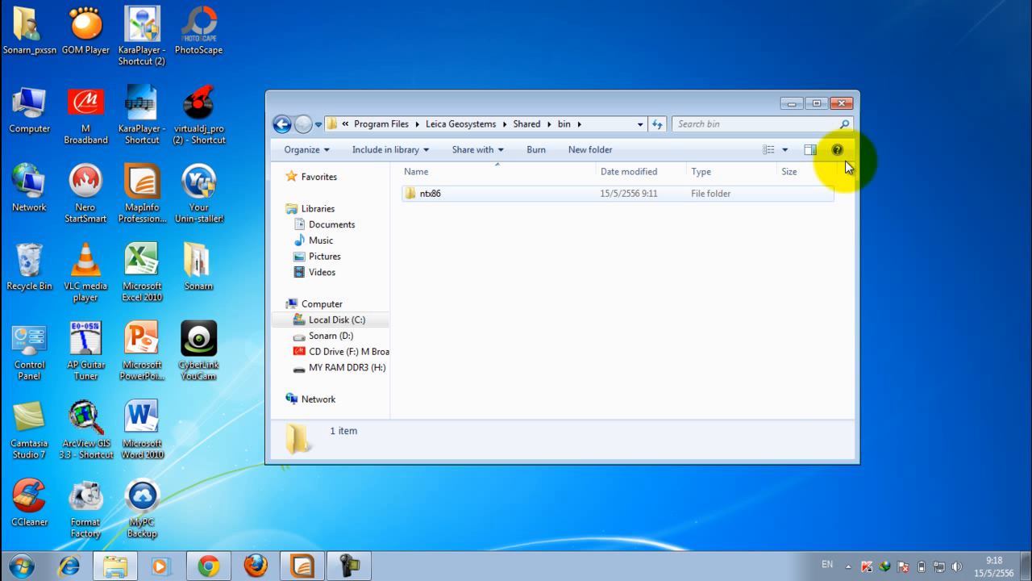
right_click(430, 194)
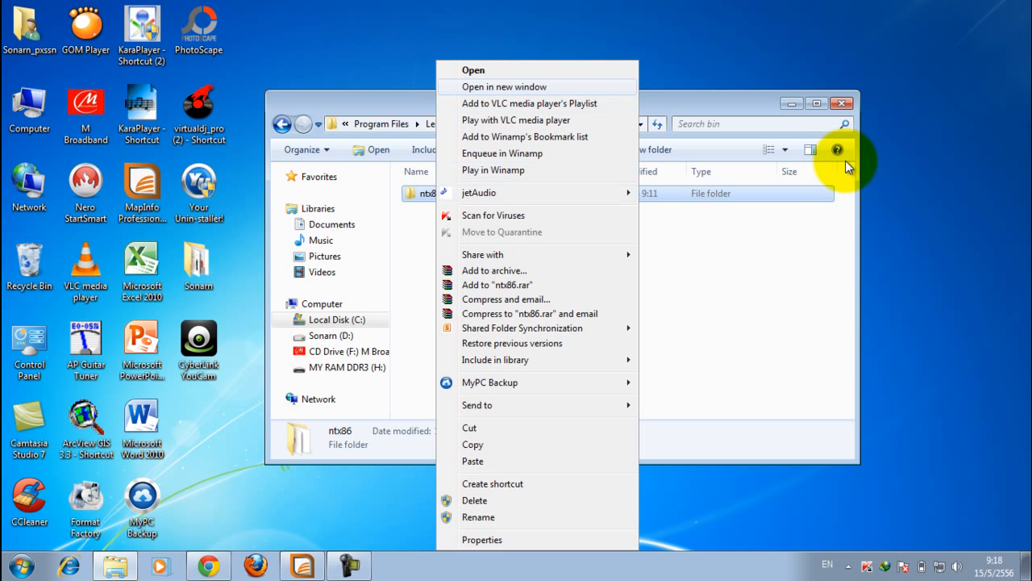
left_click(465, 71)
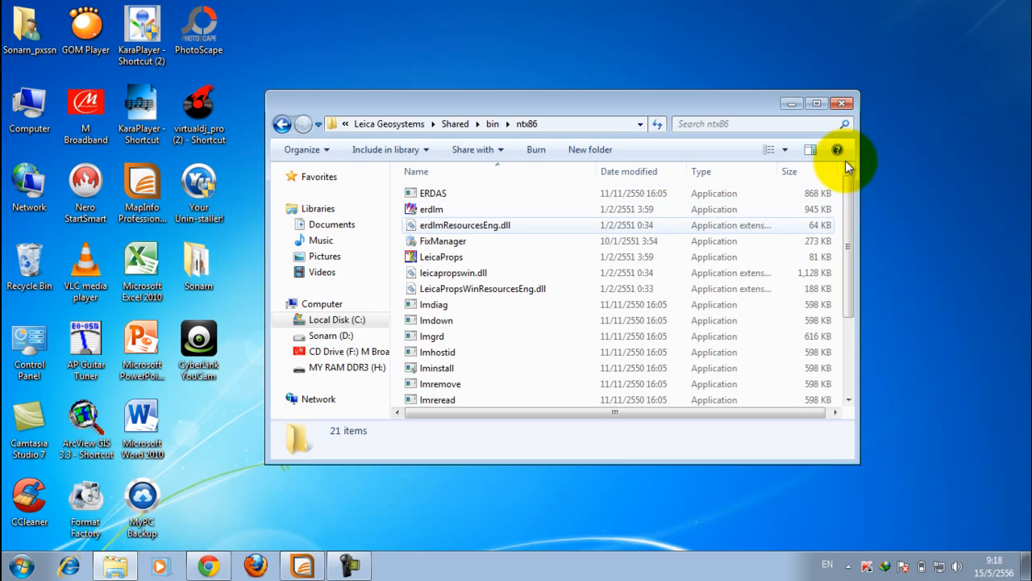
Paste the copied files into ntx86, replacing the files of the same name and granting administrator permission for all items.
scroll(847, 167, "down", 3)
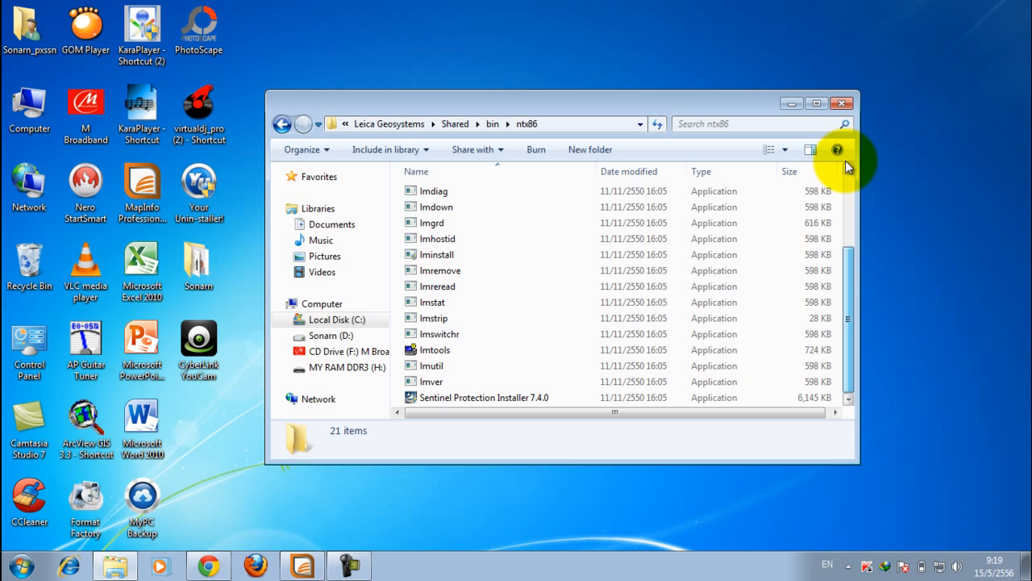
scroll(847, 167, "up", 3)
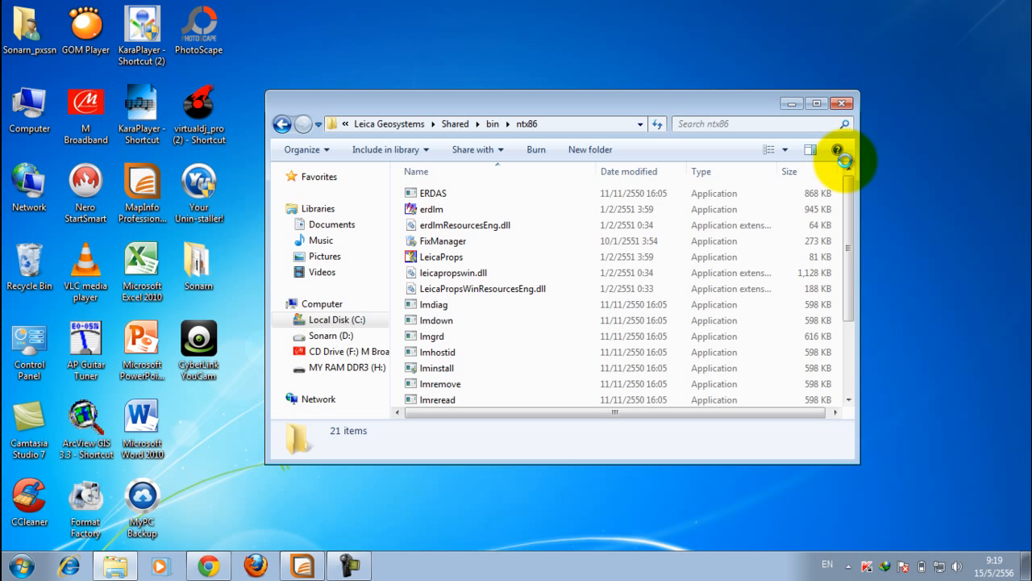
right_click(840, 245)
left_click(871, 389)
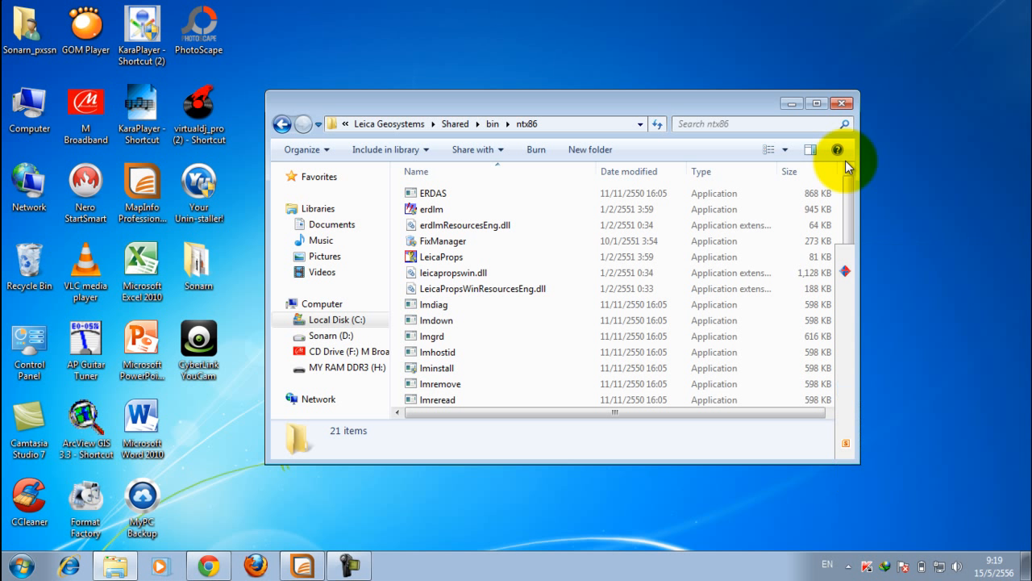
left_click(516, 208)
left_click(516, 208)
left_click(516, 209)
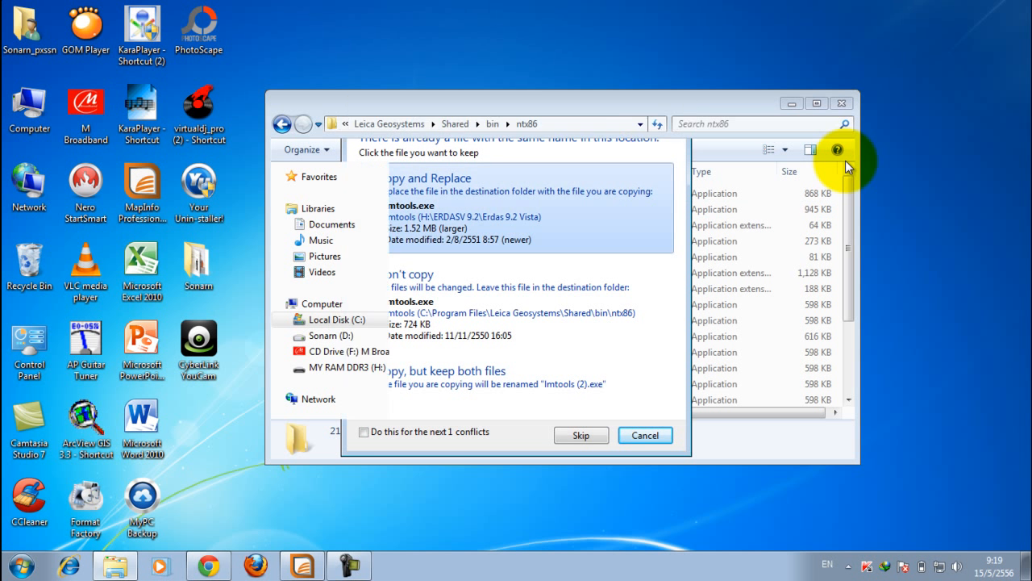
left_click(516, 208)
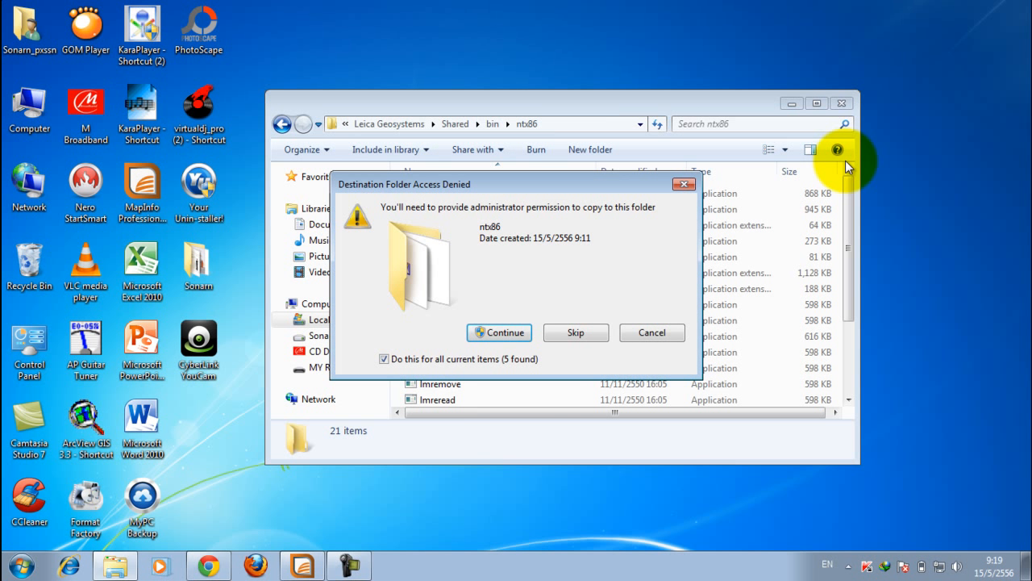
key("Return")
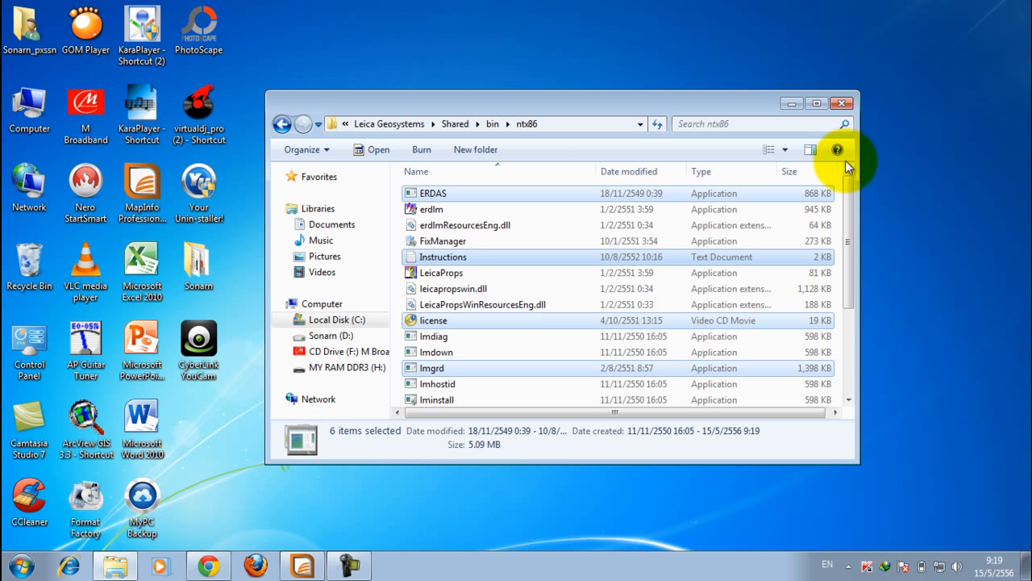
left_click(846, 162)
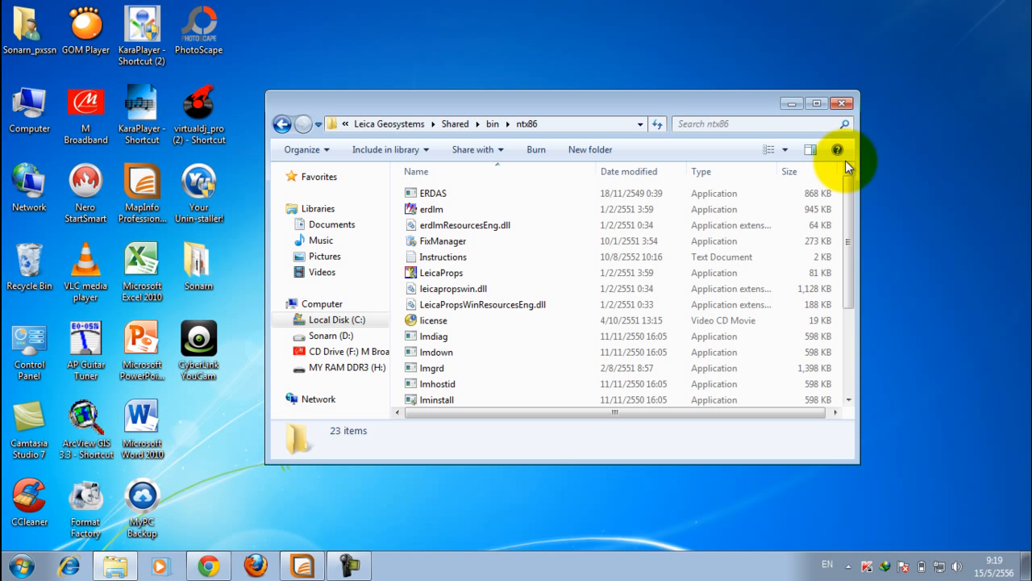
Launch lmtools from the ntx86 folder.
key("l")
key("l")
key("l")
key("l")
key("l")
key("l")
key("l")
key("l")
key("l")
key("l")
key("l")
key("l")
key("l")
key("l")
key("l")
key("l")
key("l")
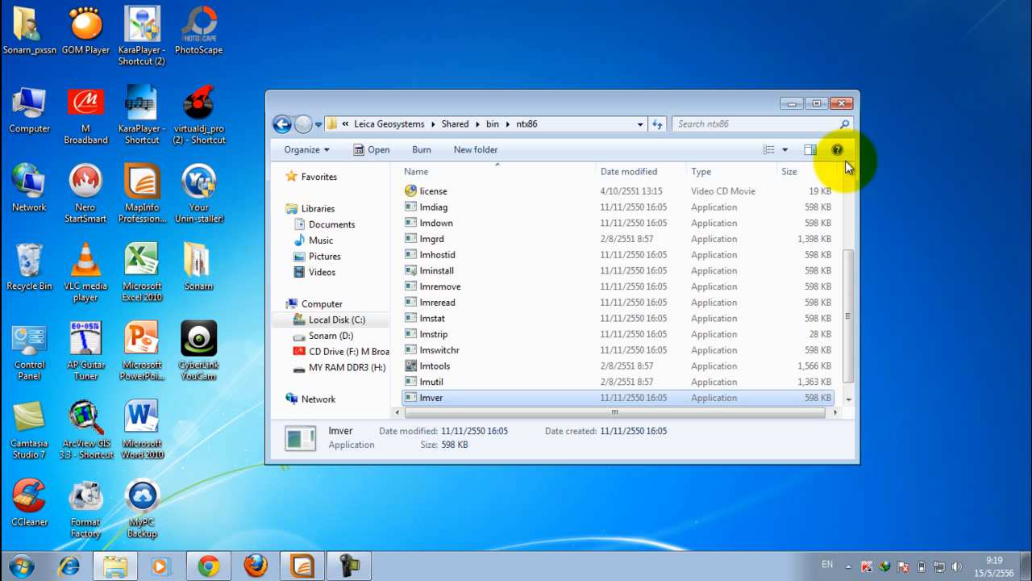
key("Up")
key("Up")
key("Return")
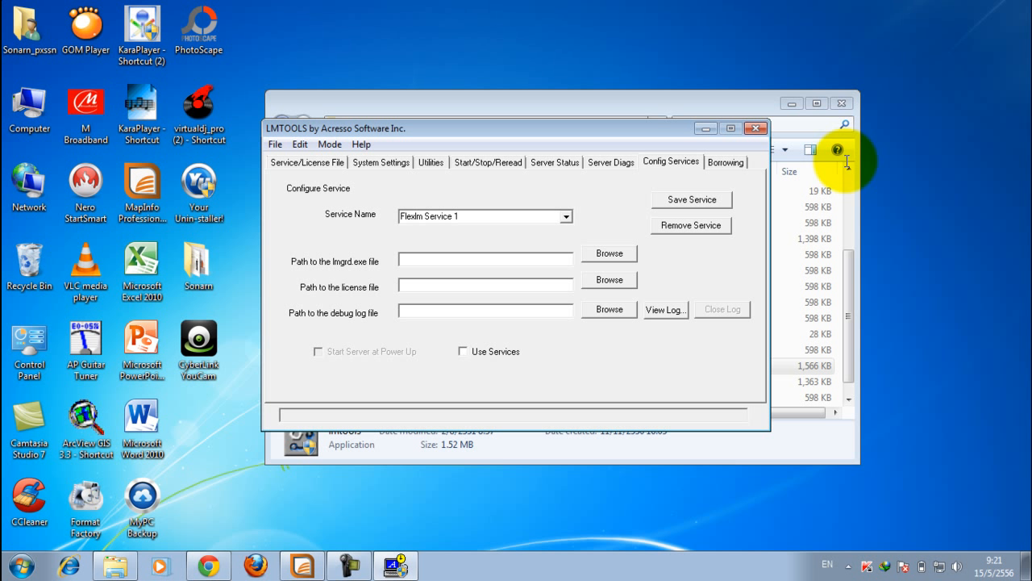
Name the service ERDAS license and set its lmgrd.exe path to the lmgrd file in the ntx86 folder.
key("Tab")
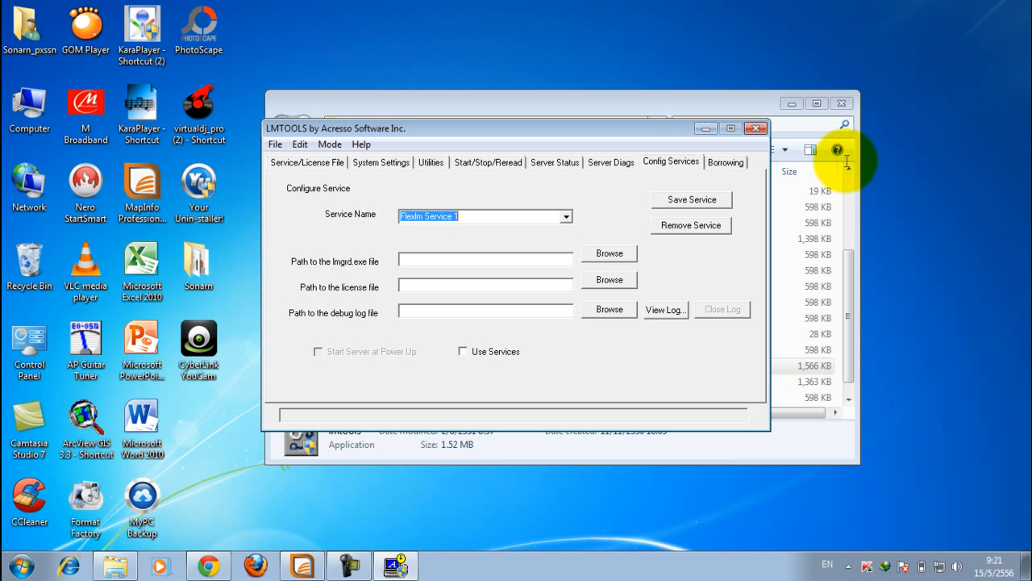
type("ER")
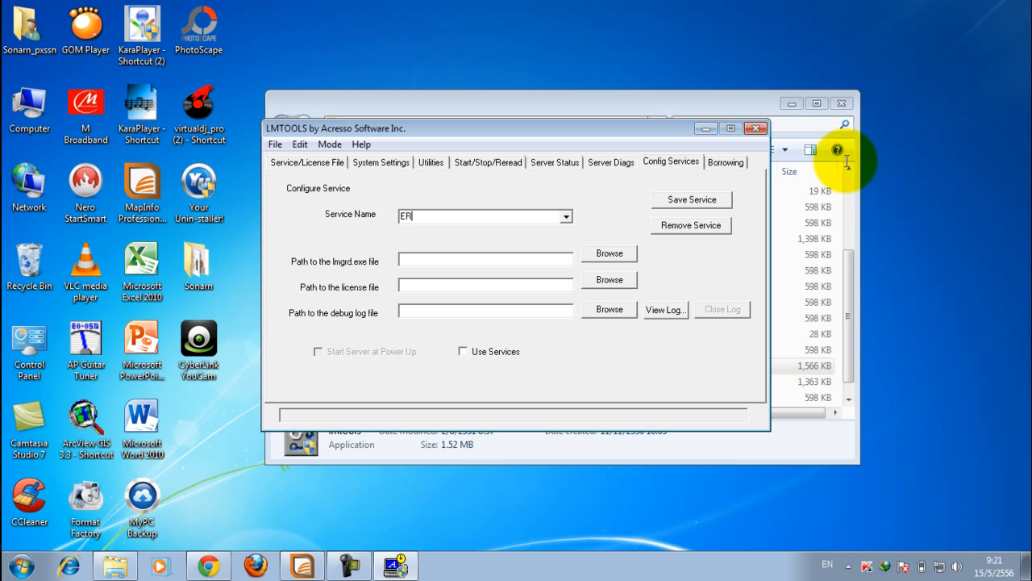
type("DAS Icense")
left_click(610, 253)
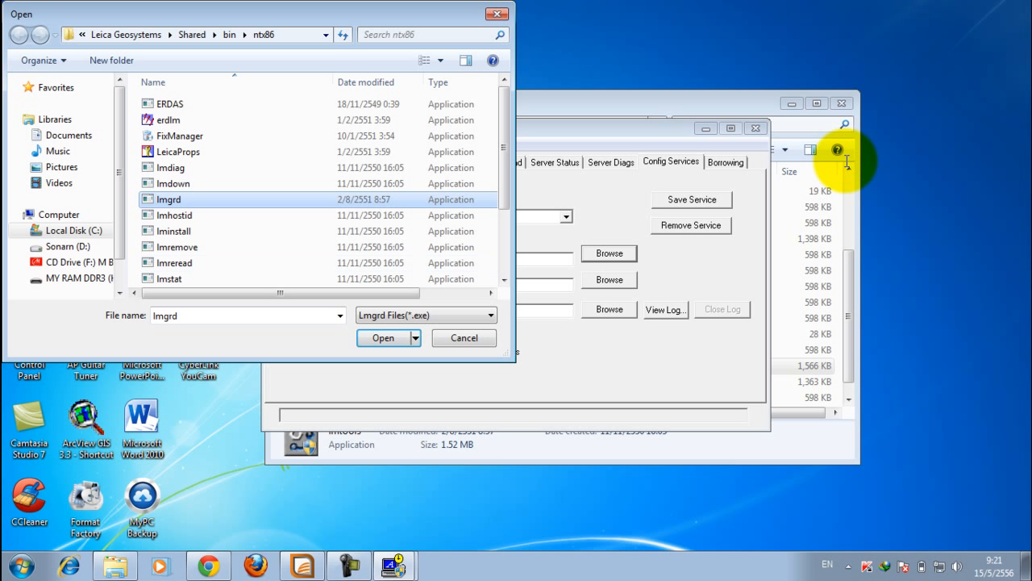
key("Return")
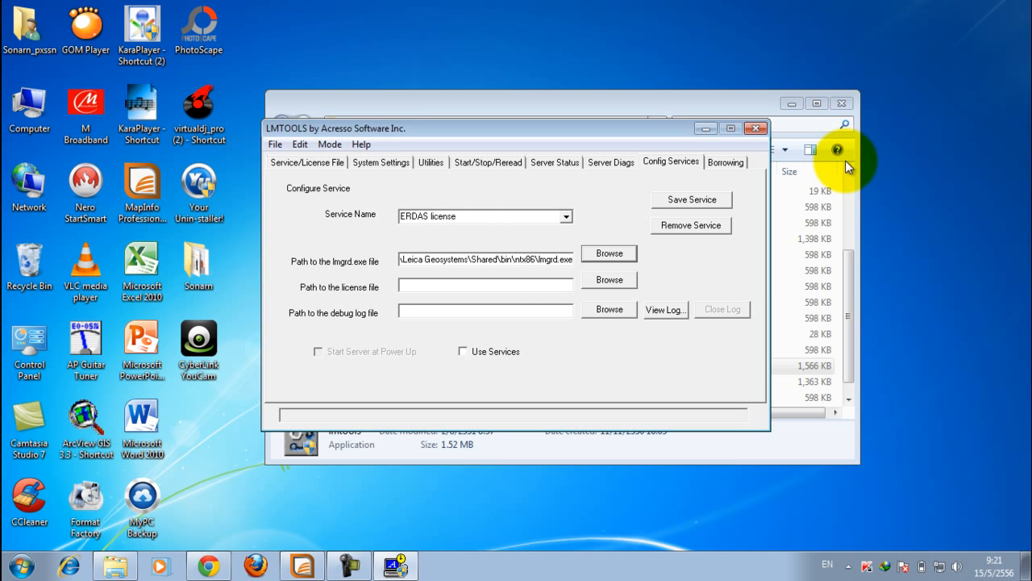
Set the service's license file path to license.dat in the ntx86 folder, filtering the file list to License Files (*.dat).
key("Tab")
key("Tab")
key("space")
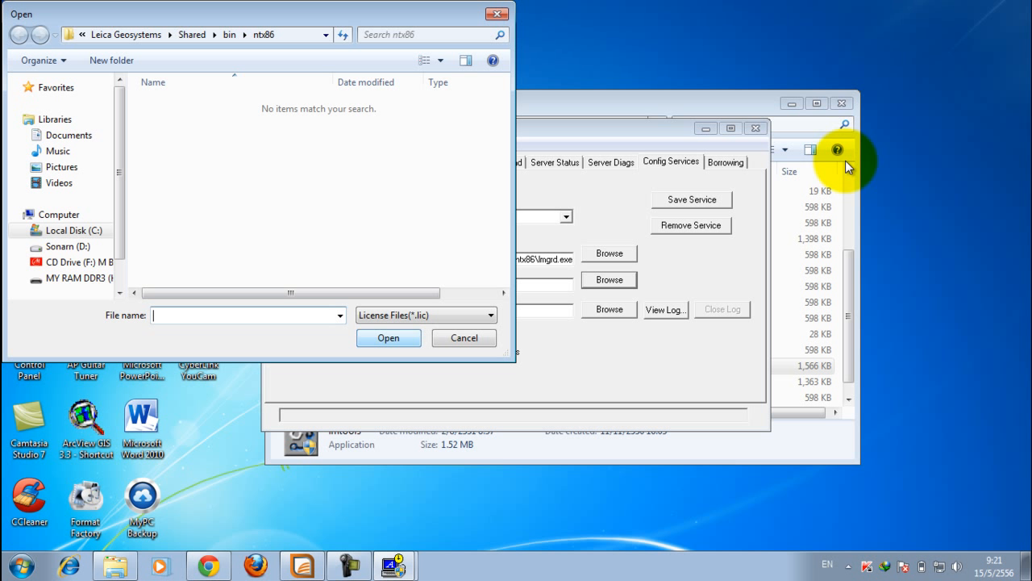
key("Tab")
key("alt+Down")
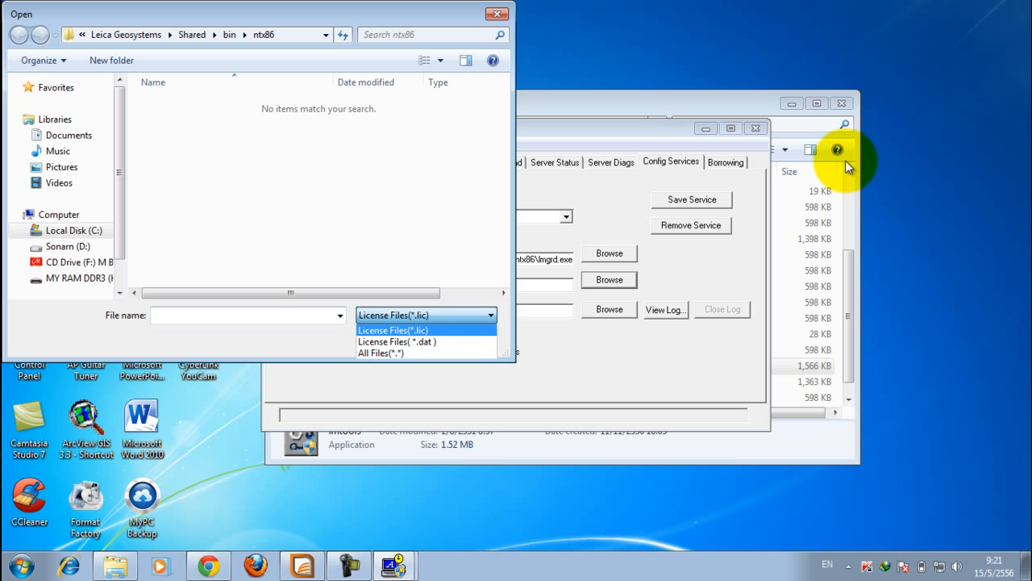
key("Down")
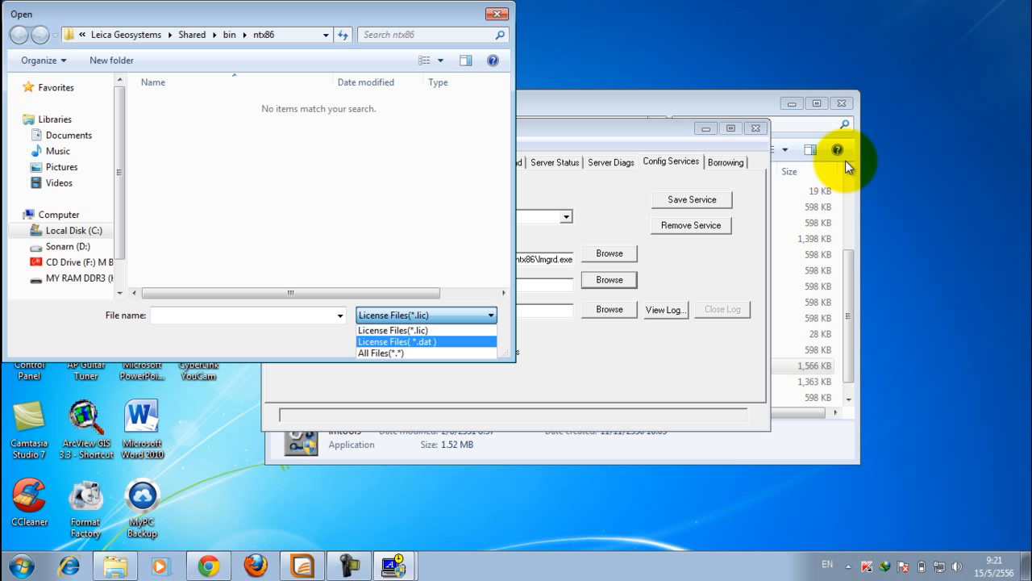
key("Return")
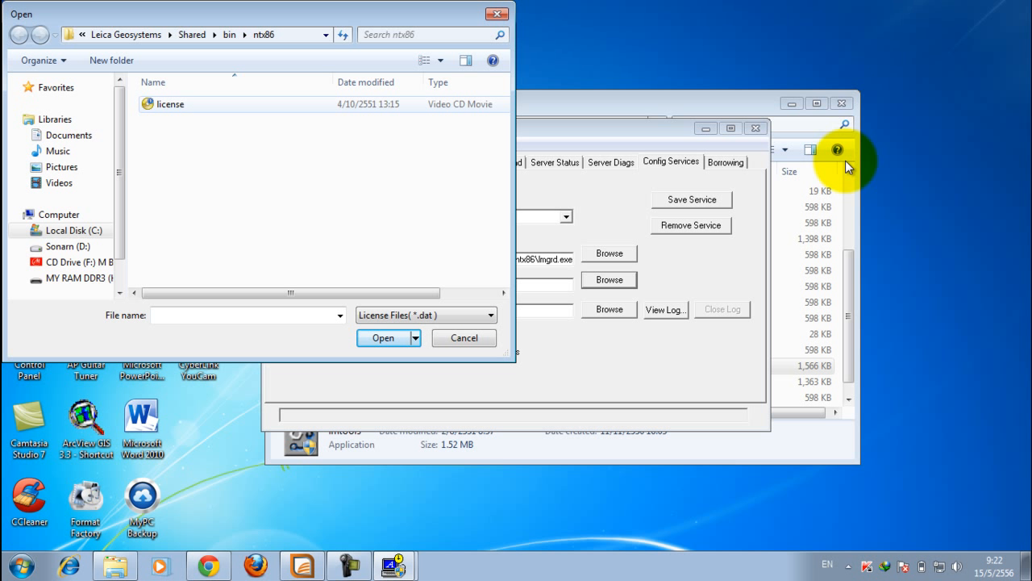
key("Down")
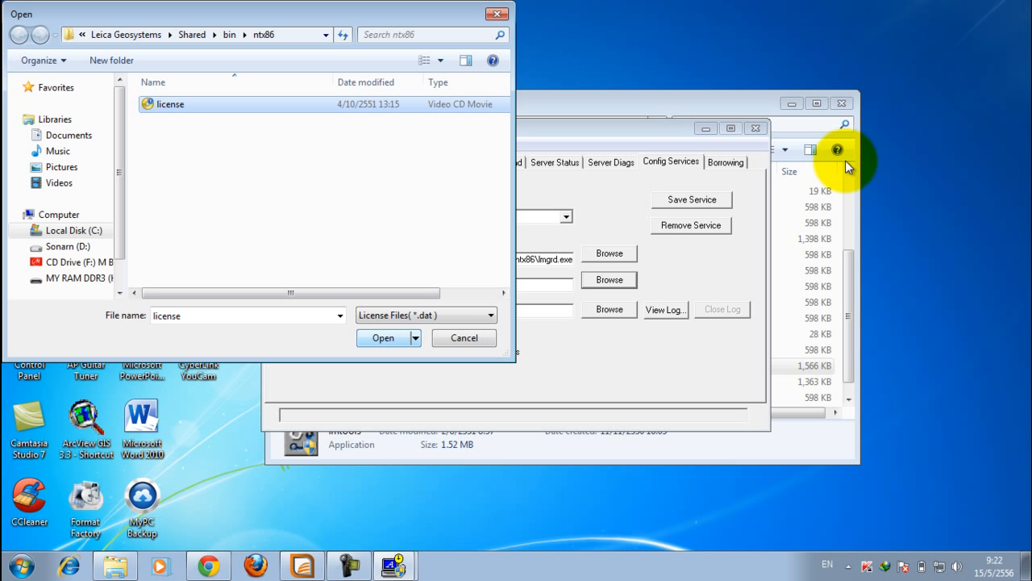
key("Return")
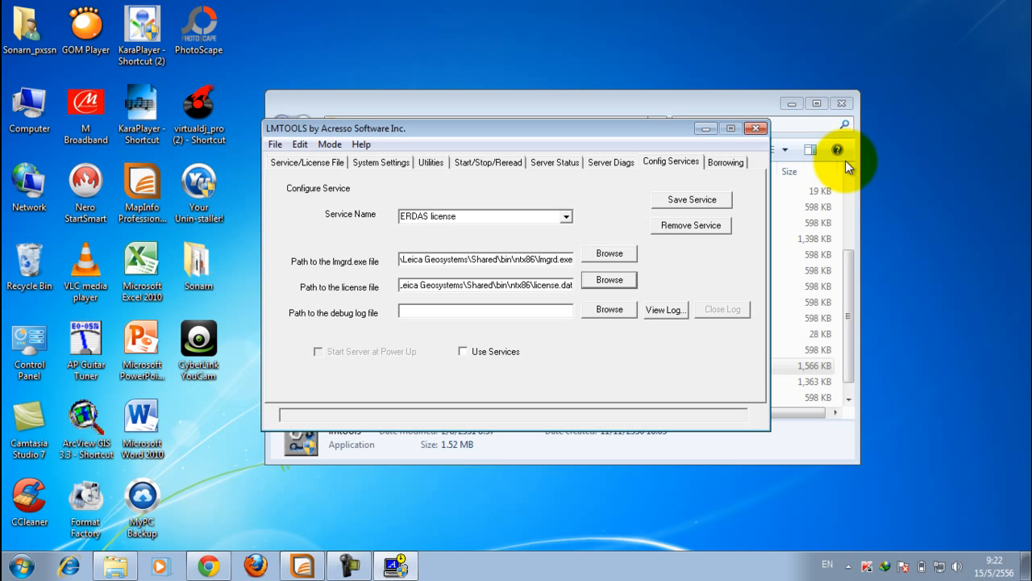
Enable Use Services and Start Server at Power Up, and save the settings for the ERDAS license service.
left_click(463, 352)
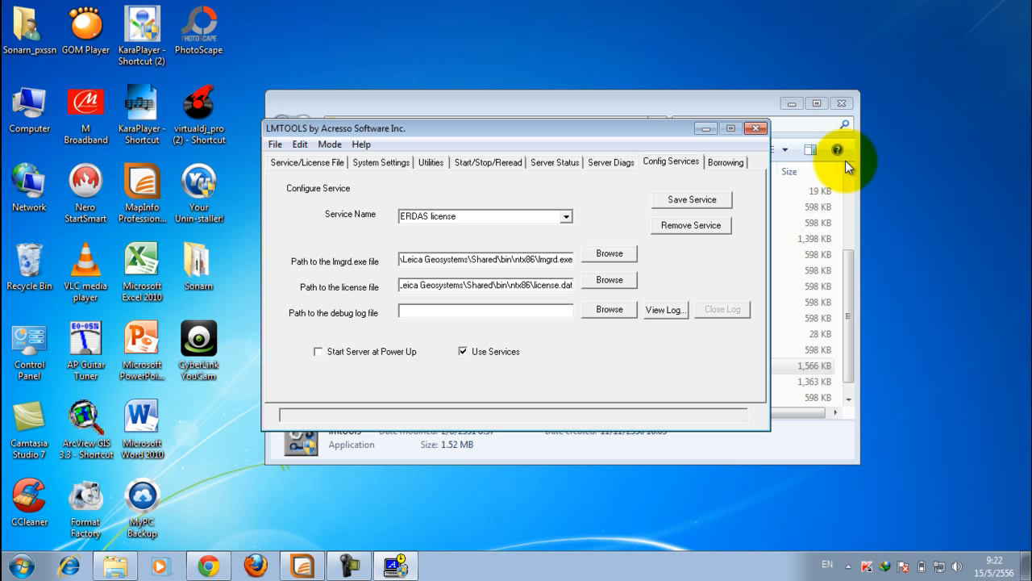
left_click(319, 351)
left_click(691, 200)
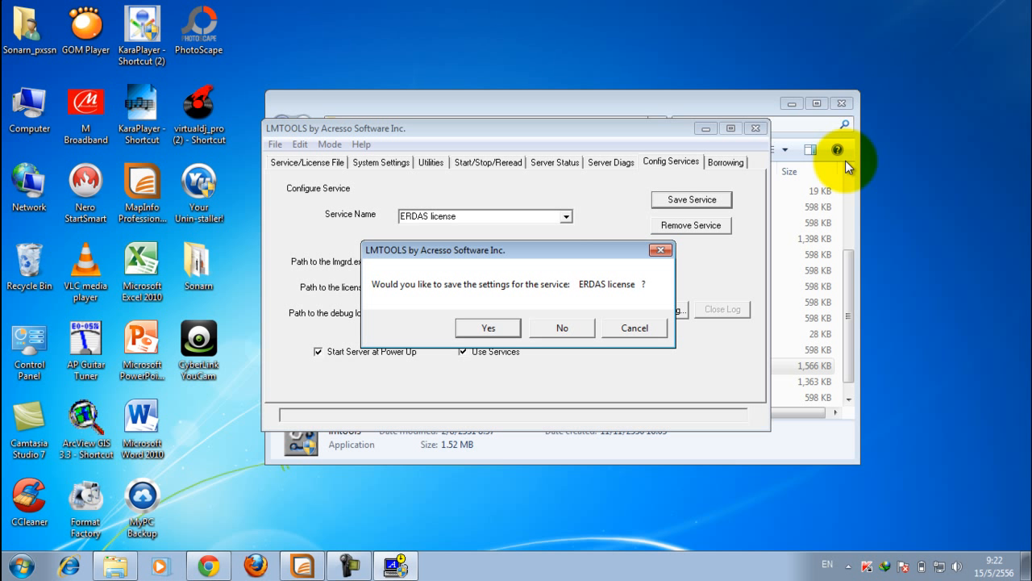
key("Return")
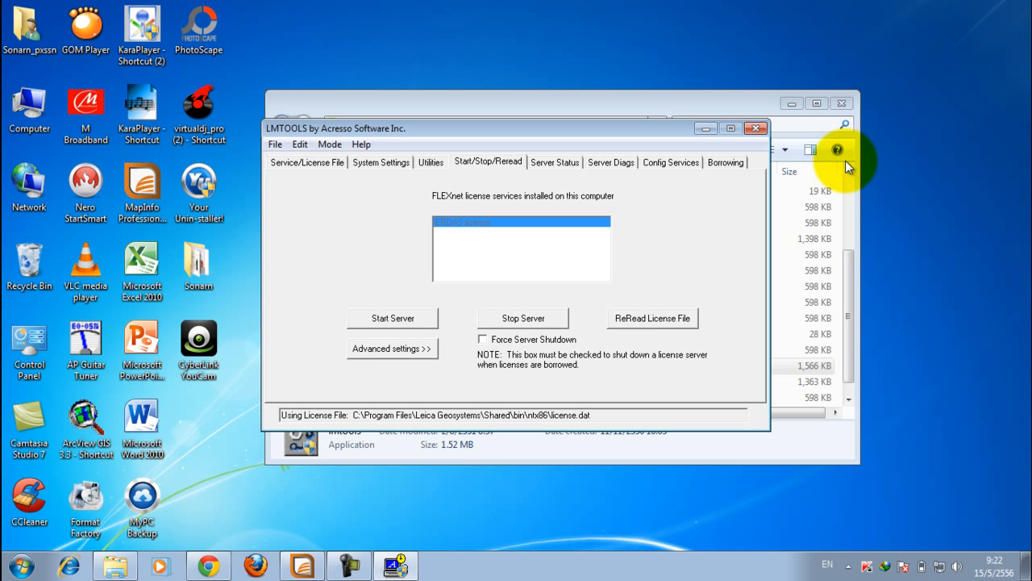
Try to stop the ERDAS license server with Force Server Shutdown enabled, and clear that option.
key("space")
key("space")
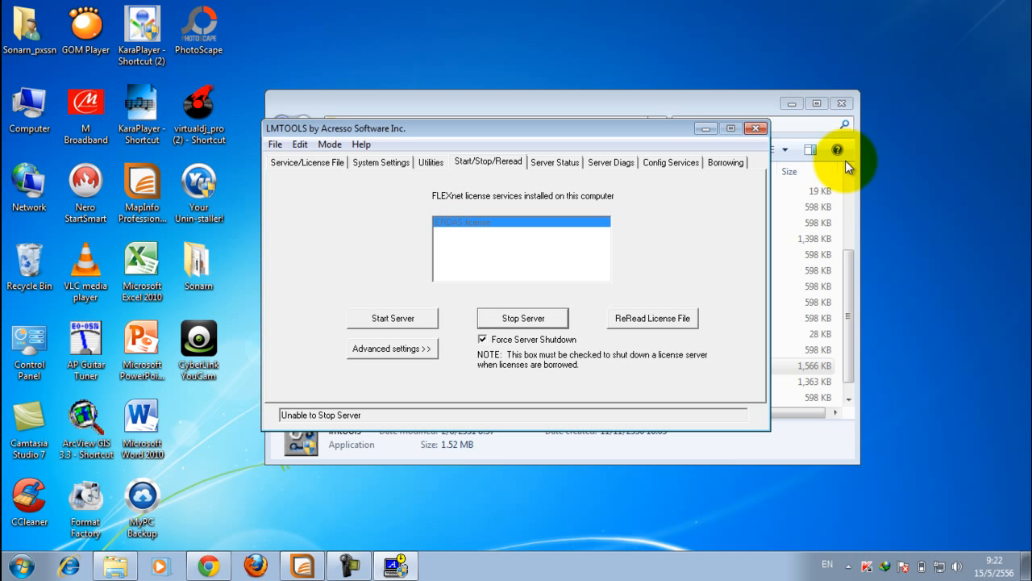
key("Tab")
key("space")
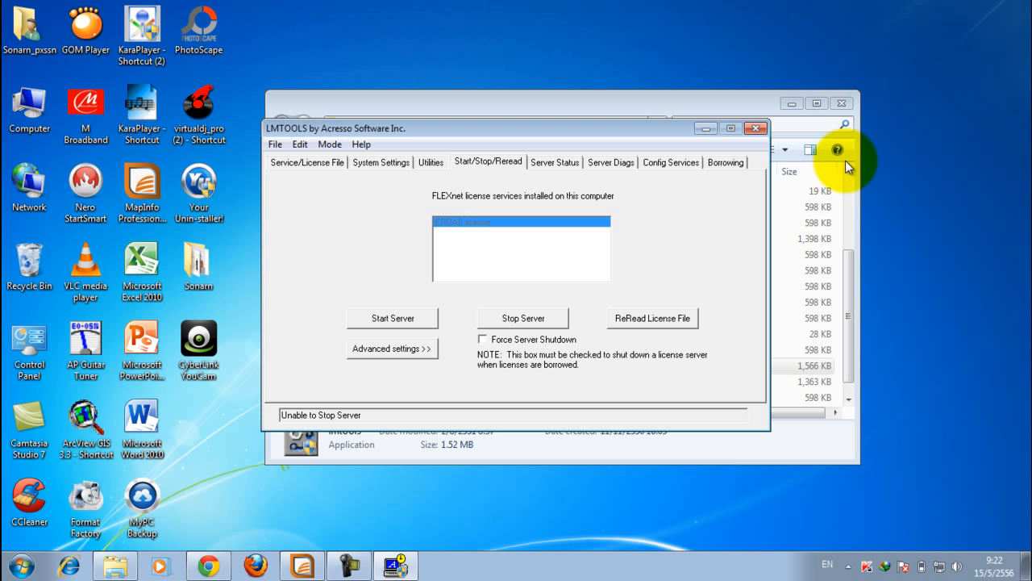
key("space")
key("space")
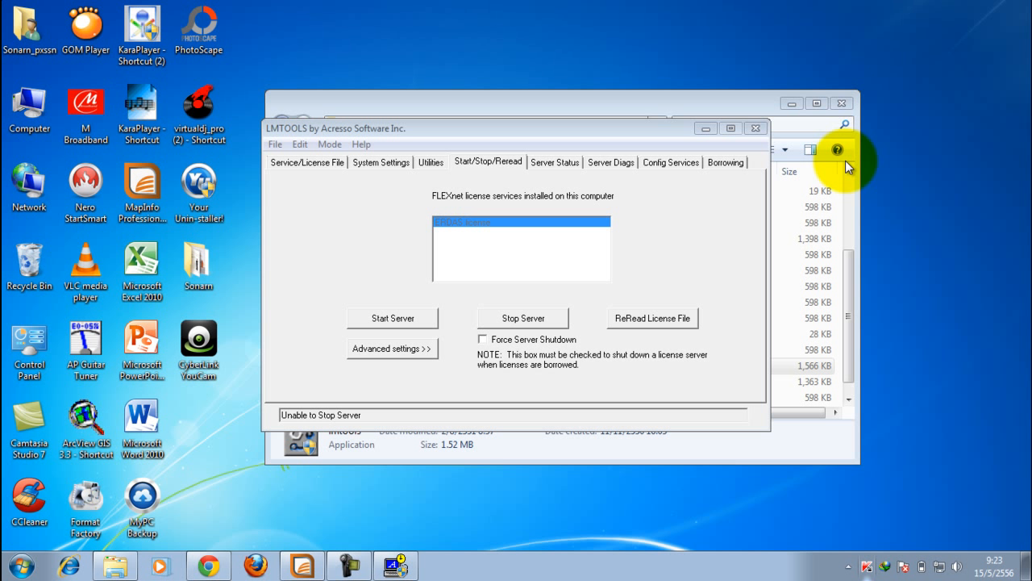
Exit the Kaspersky antivirus, agreeing to terminate the open network connections.
right_click(867, 567)
left_click(880, 555)
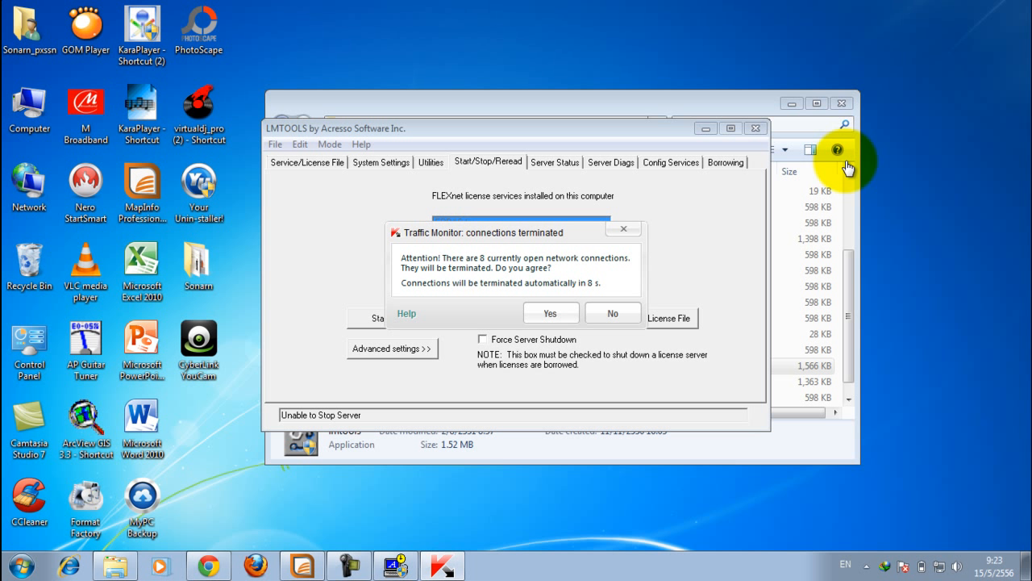
left_click(551, 312)
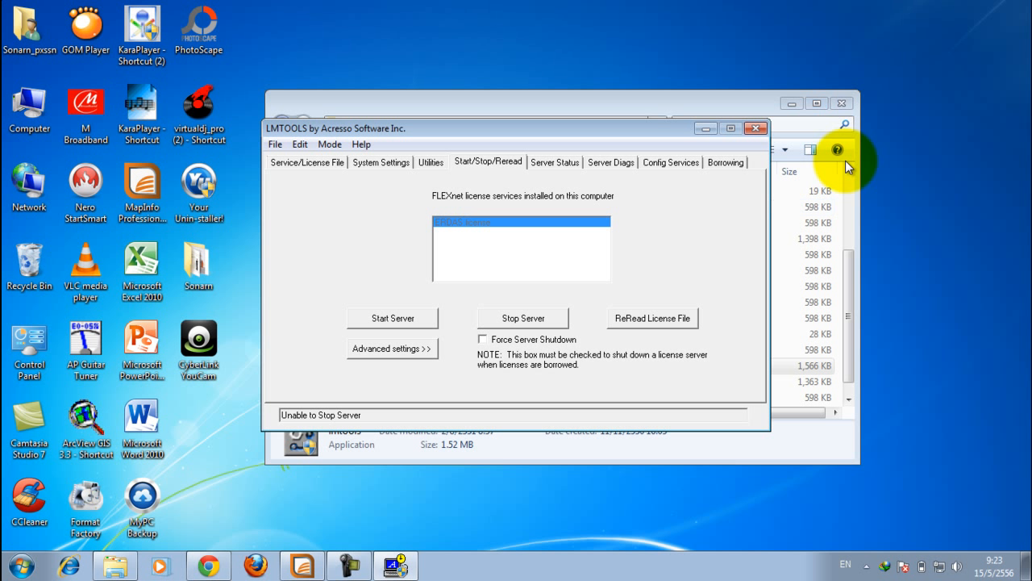
right_click(968, 61)
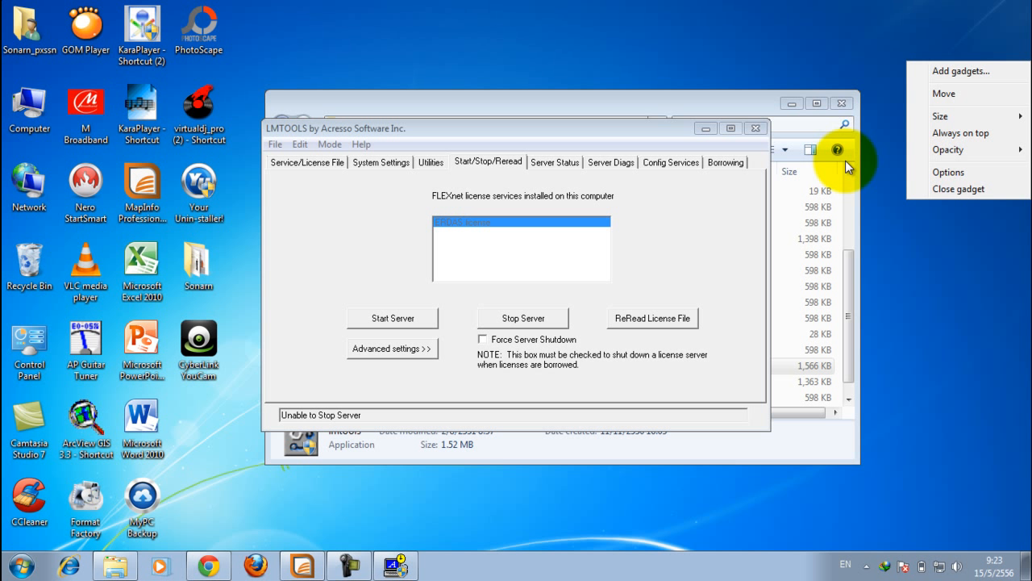
right_click(944, 334)
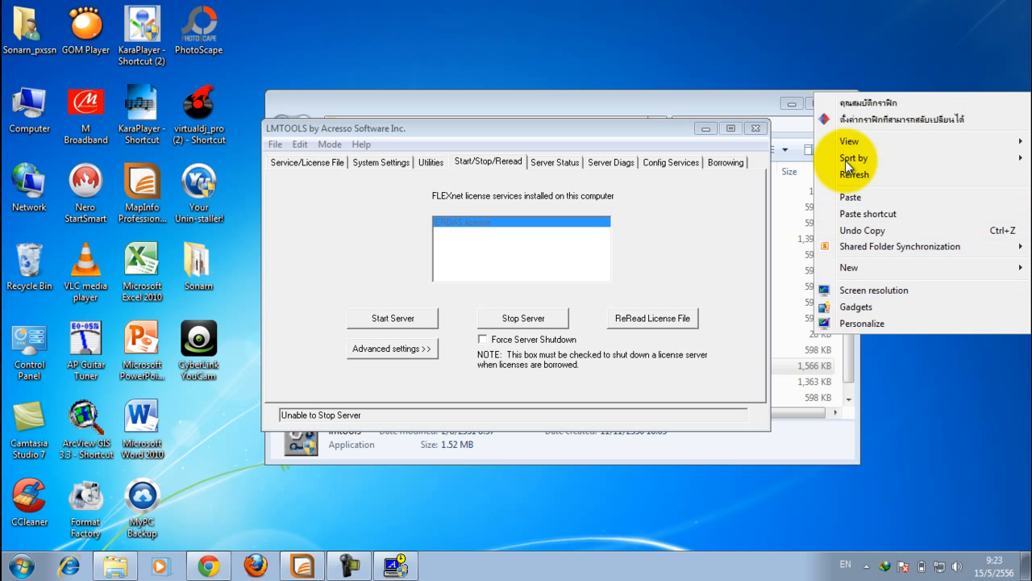
left_click(847, 171)
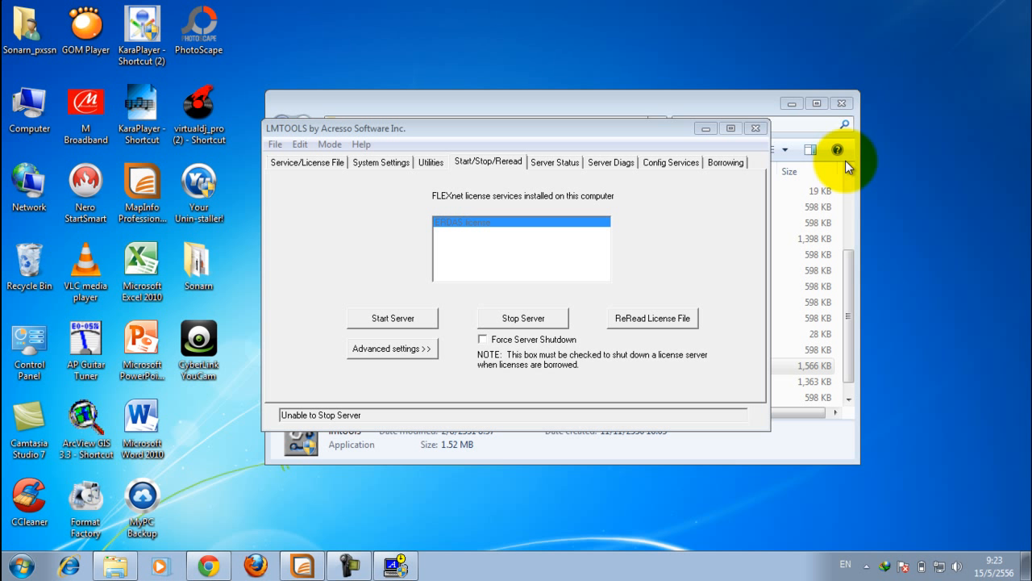
Start the ERDAS license server and reread its license file.
left_click(392, 318)
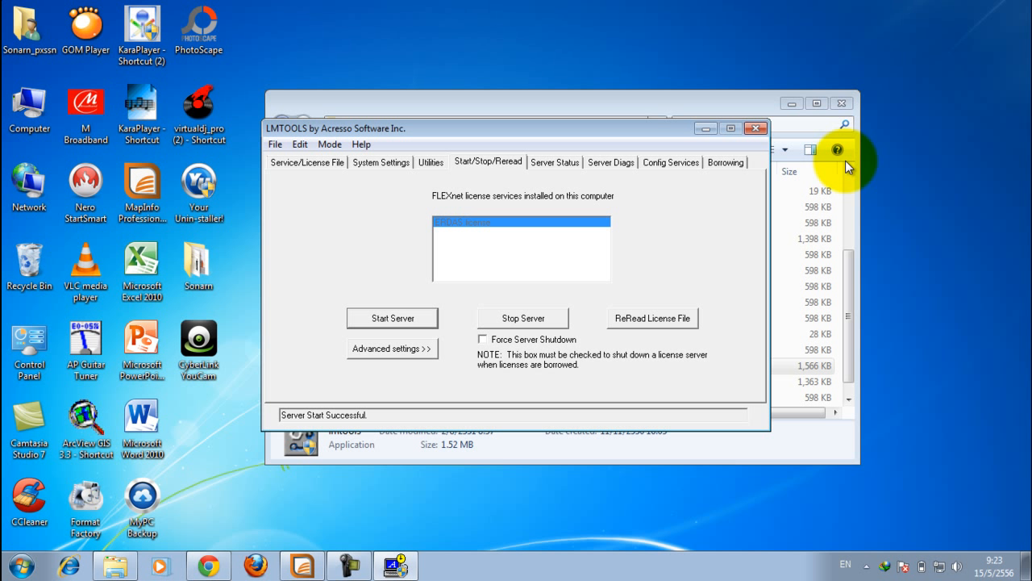
left_click(652, 318)
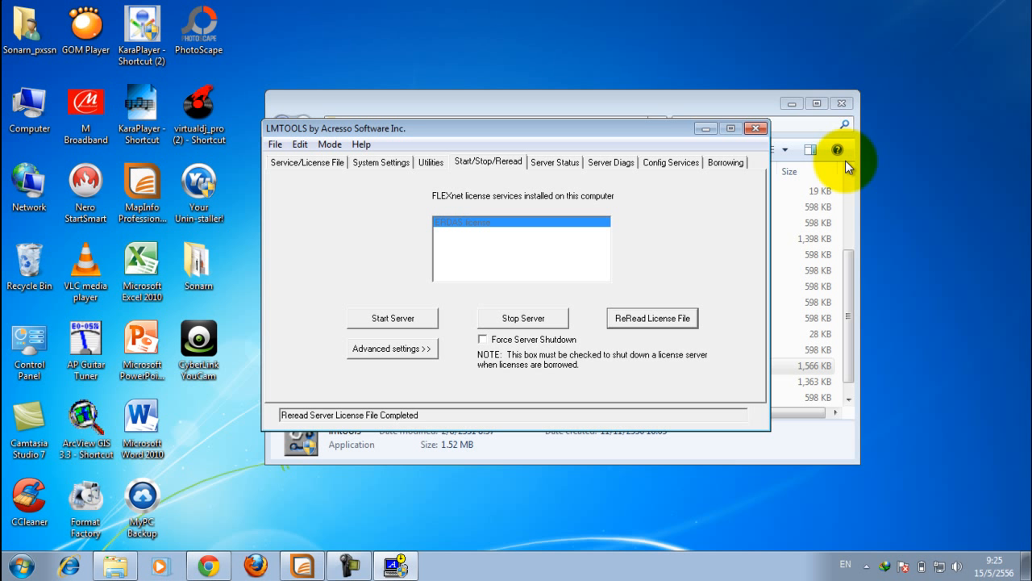
Close LMTOOLS and the ntx86 folder window, and refresh the desktop.
left_click(756, 128)
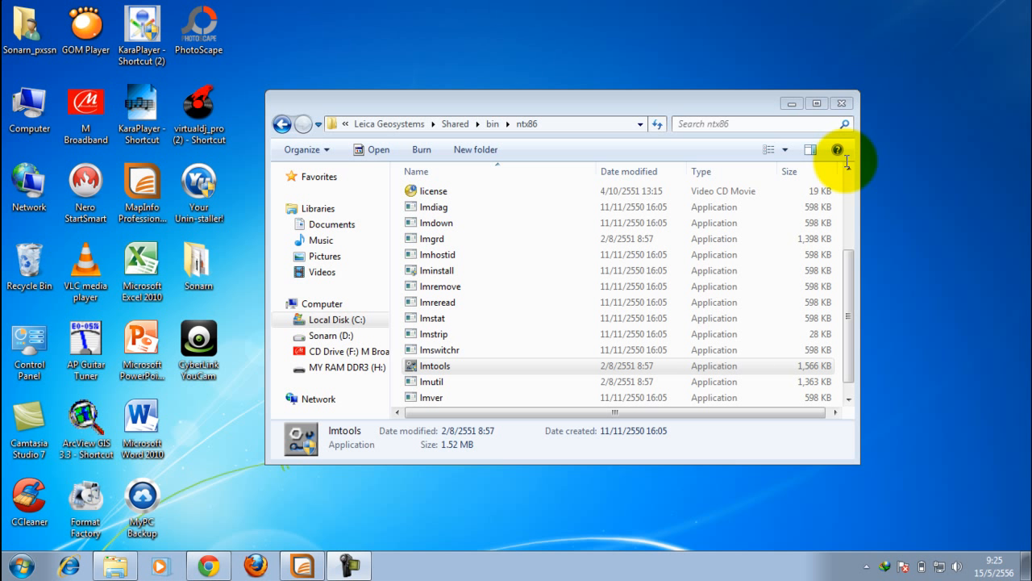
left_click(842, 103)
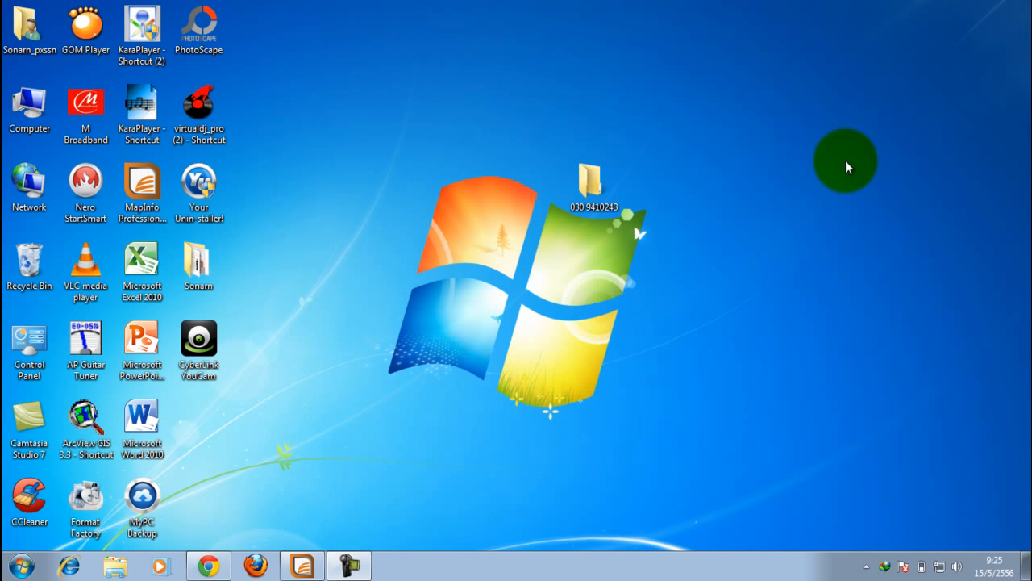
right_click(456, 208)
left_click(498, 292)
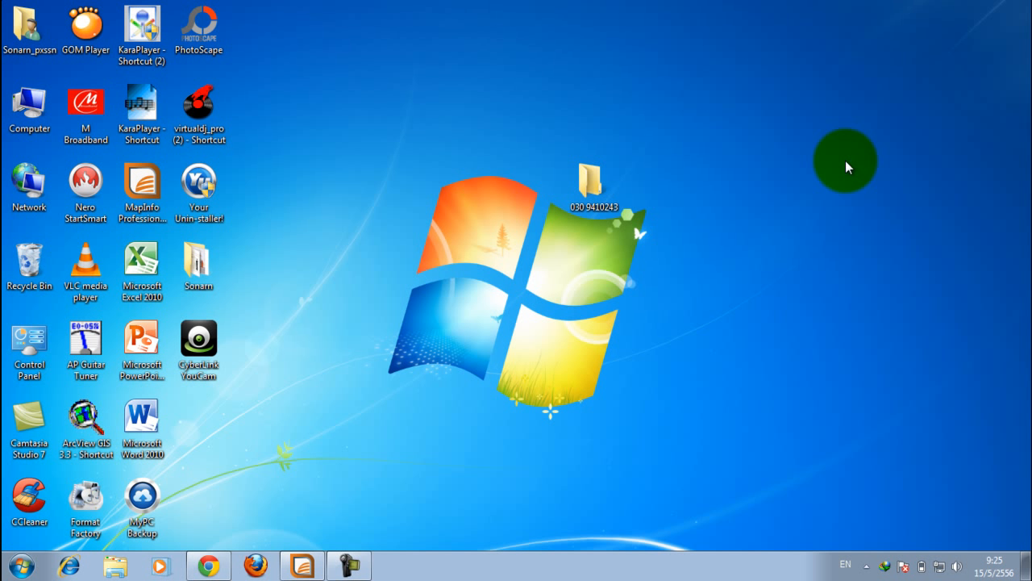
right_click(391, 194)
left_click(434, 277)
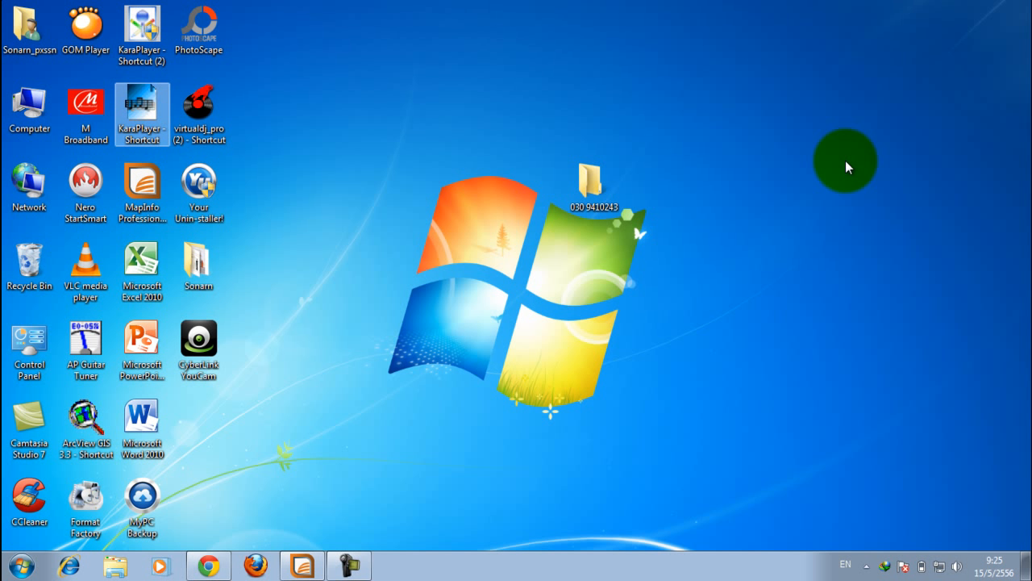
Open the Computer window from the desktop.
double_click(30, 109)
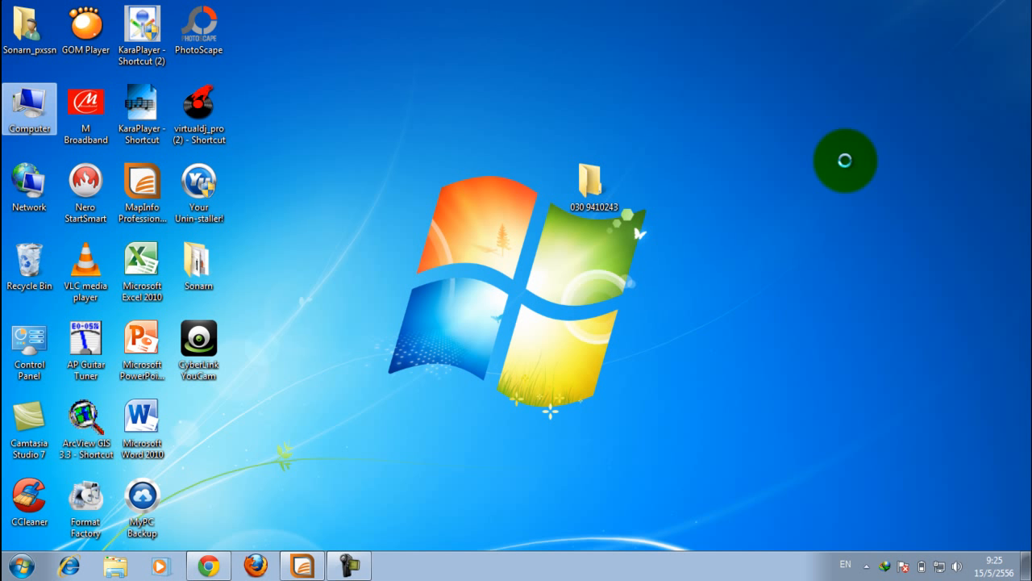
right_click(38, 106)
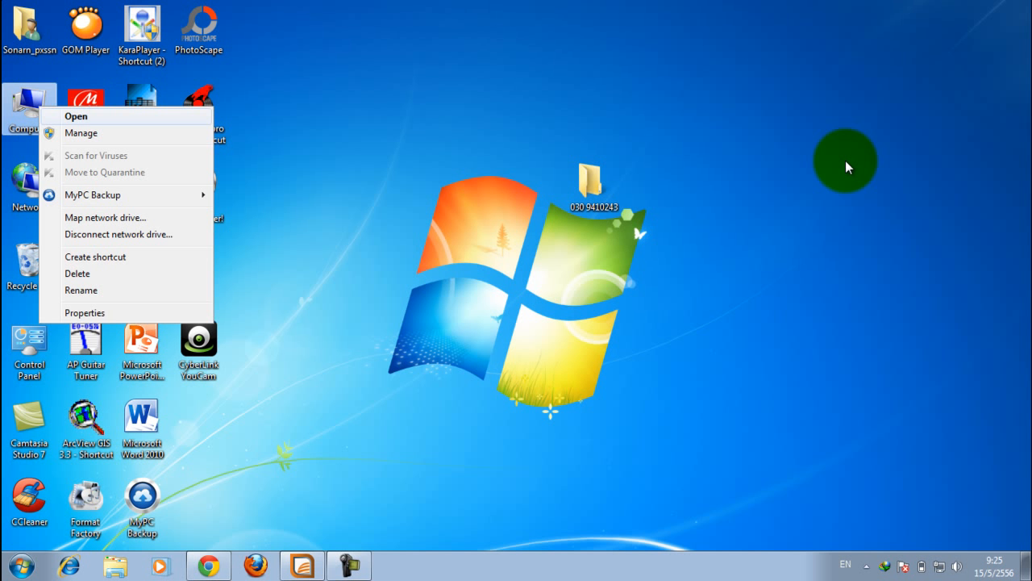
left_click(76, 116)
key("Right")
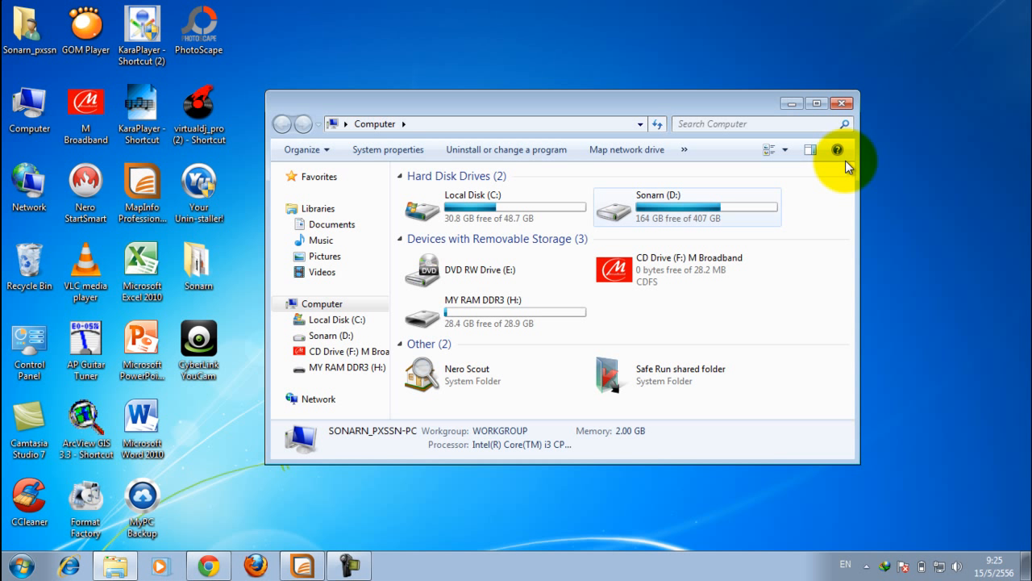
Open Local Disk (C:) from the Computer window.
key("Down")
key("Left")
key("Up")
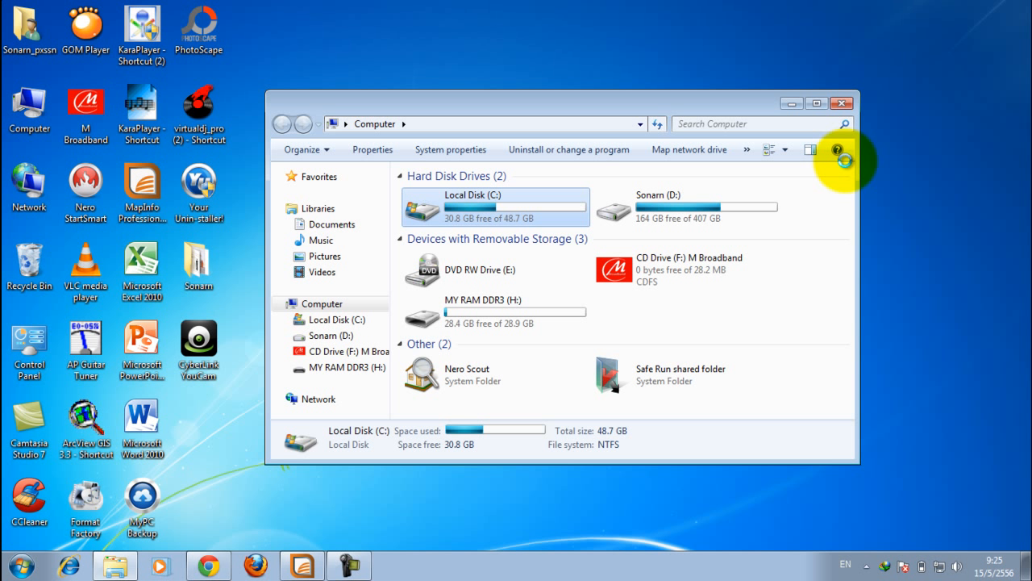
key("Menu")
key("Down")
key("Down")
key("Down")
key("Down")
key("Down")
key("Down")
key("Up")
key("Up")
key("Up")
key("Up")
key("Up")
key("Up")
key("Up")
key("Return")
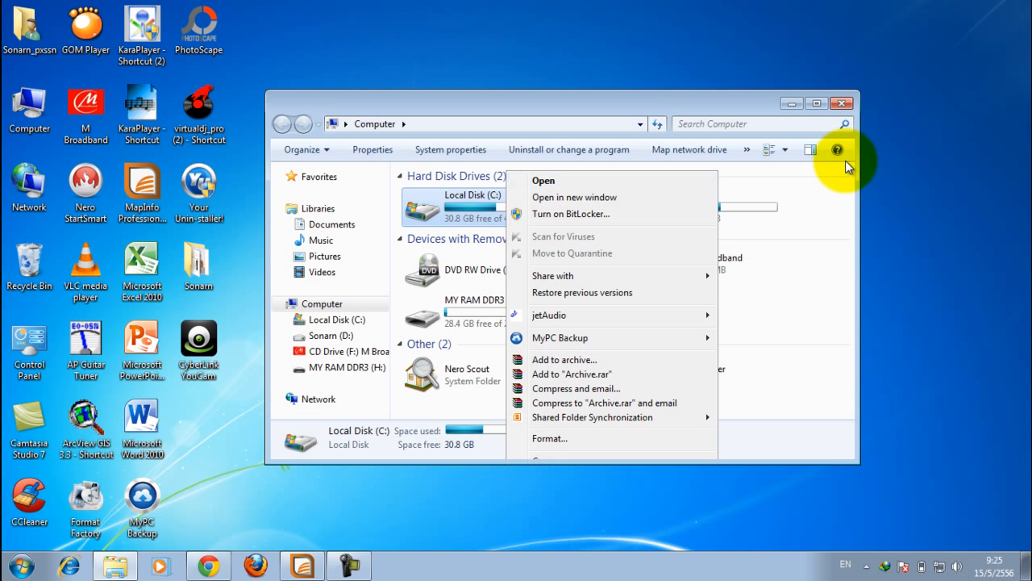
key("Down")
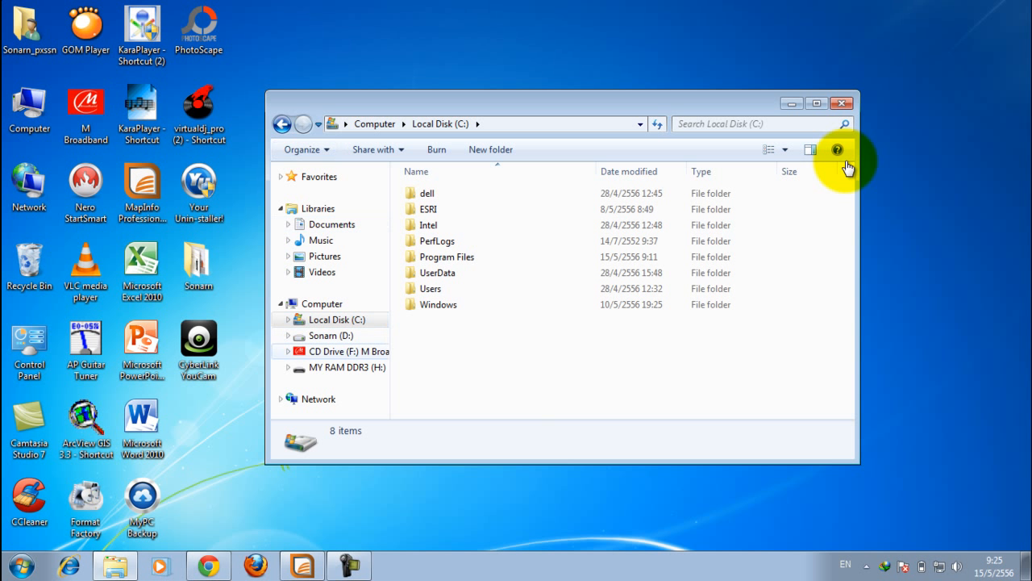
Open the ERDASV 9.2 folder on the MY RAM DDR3 (H:) drive.
left_click(347, 367)
left_click(442, 194)
double_click(442, 194)
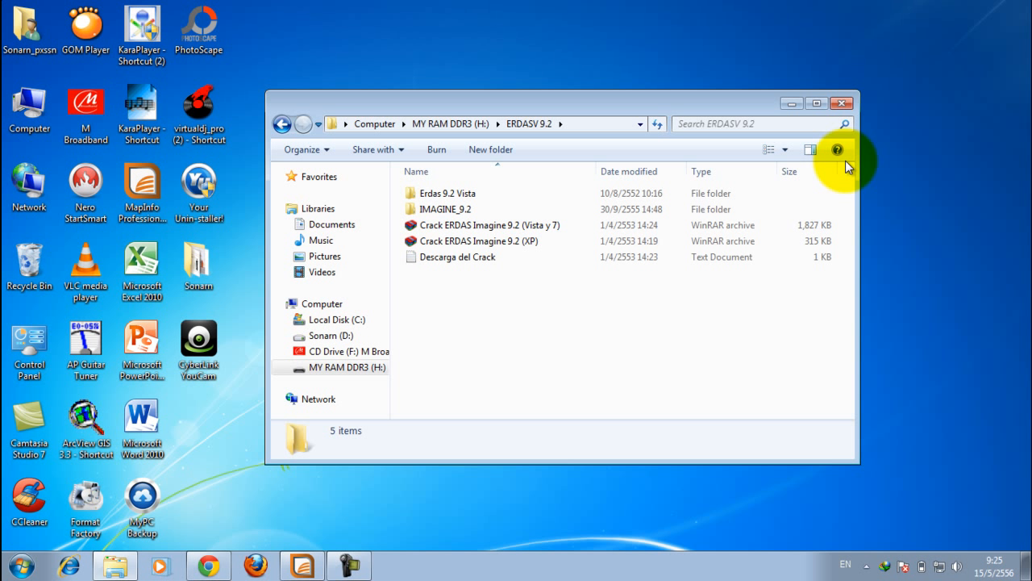
Close the folder window that shows the ERDASV 9.2 files and refresh the desktop.
left_click(331, 224)
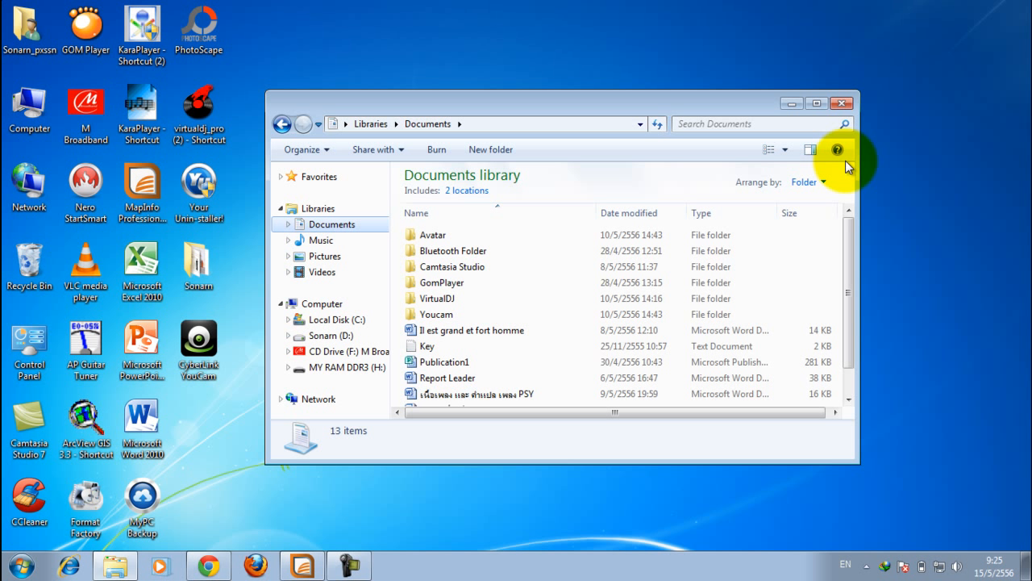
left_click(841, 103)
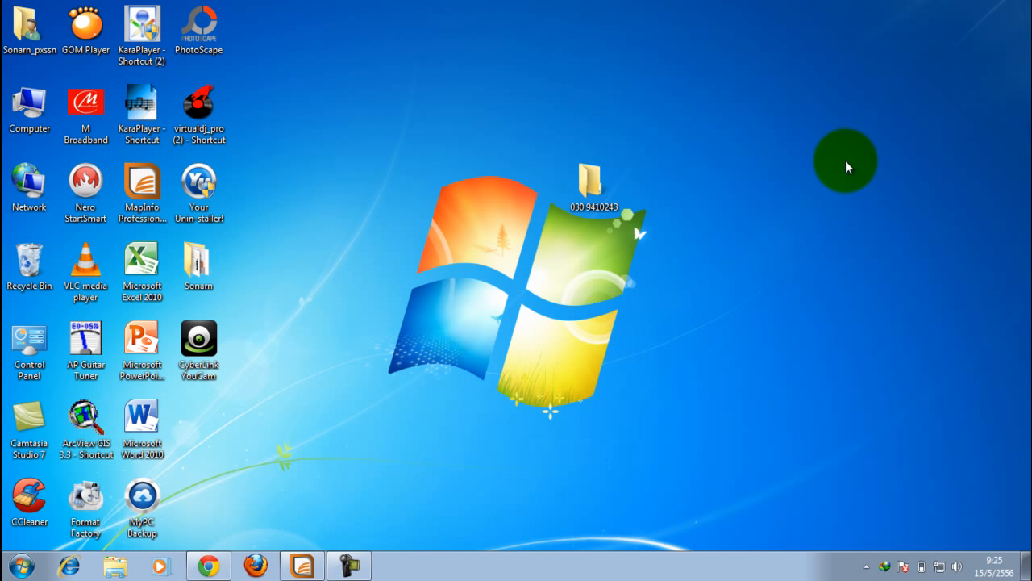
left_click(22, 566)
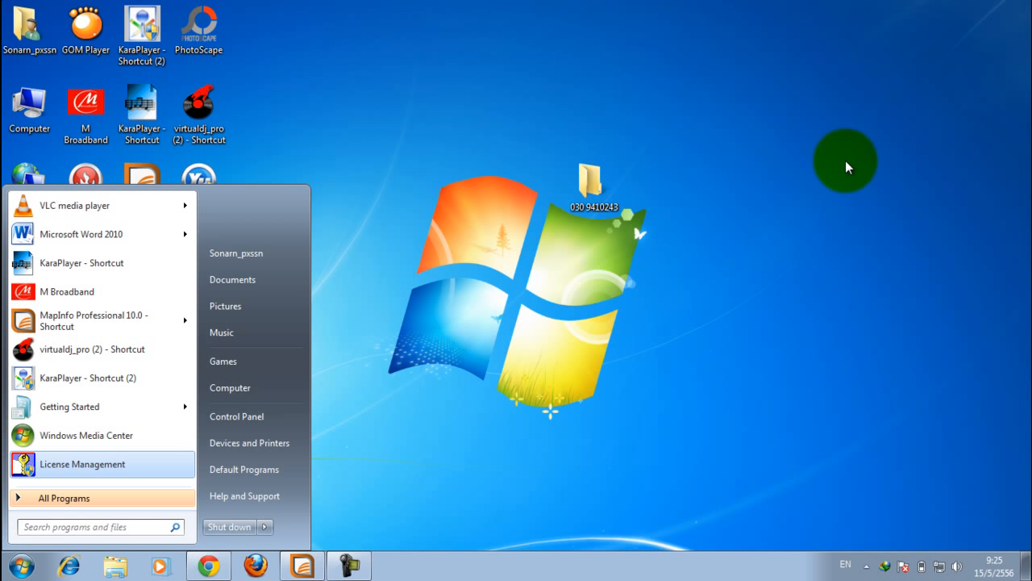
left_click(847, 167)
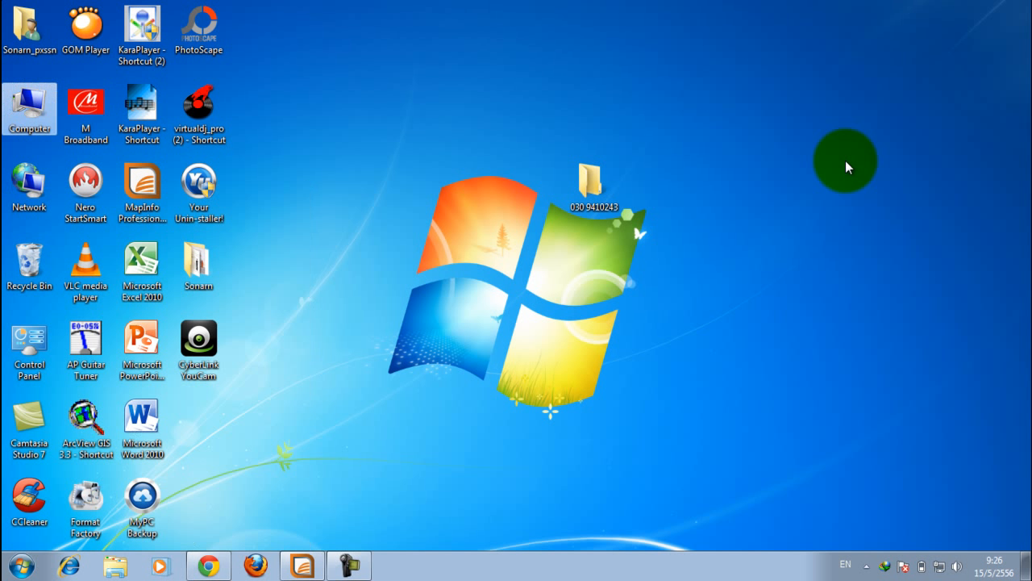
right_click(408, 96)
left_click(452, 178)
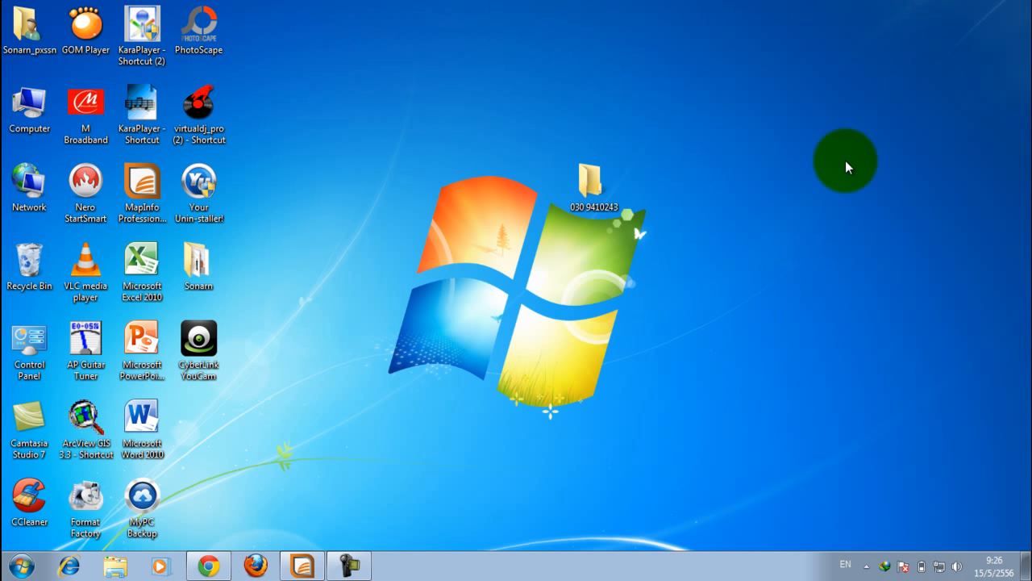
Look through the contents of Local Disk (C:) and its ESRI folder, and close the folder window.
key("super+e")
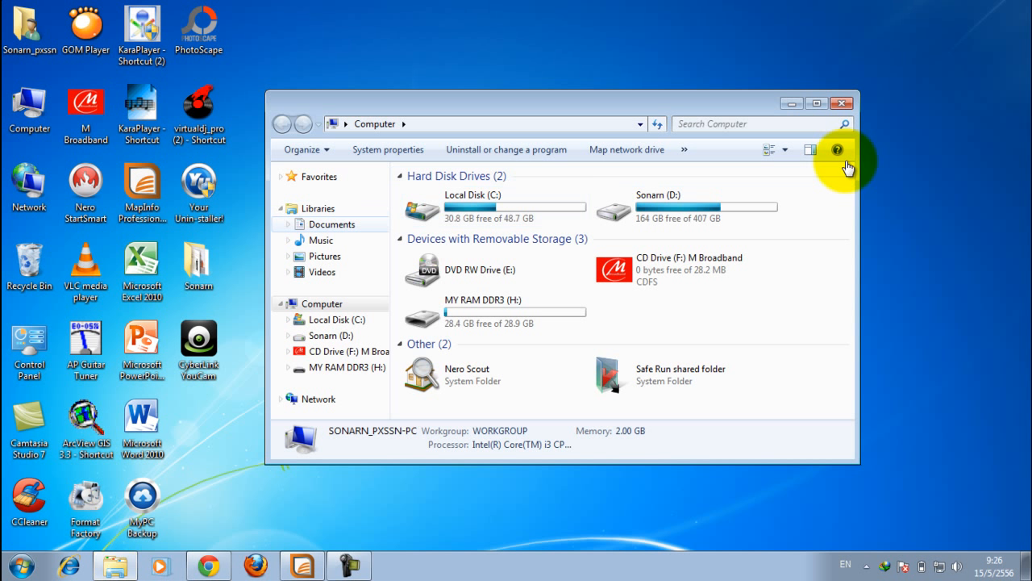
left_click(497, 207)
double_click(496, 208)
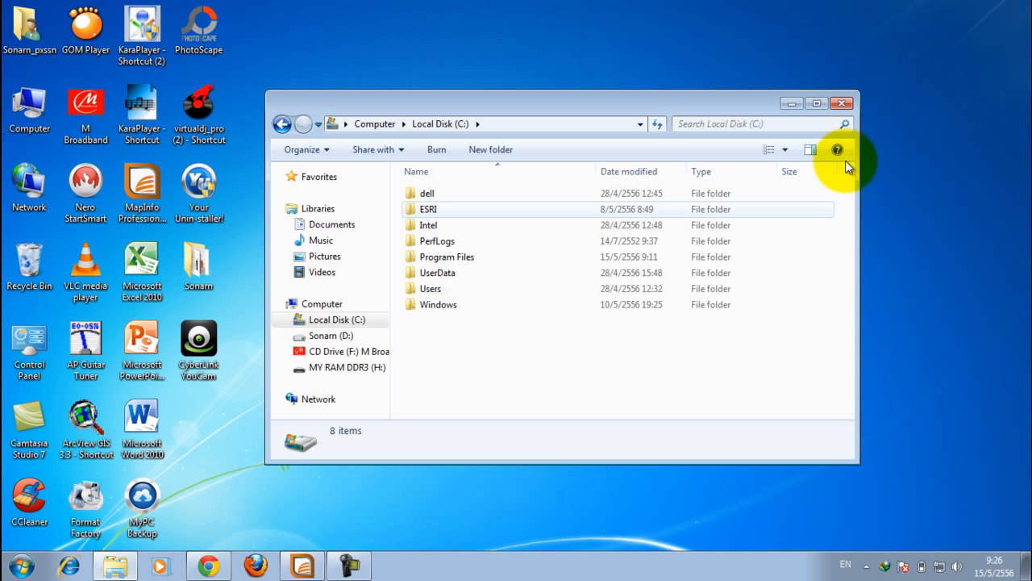
double_click(428, 209)
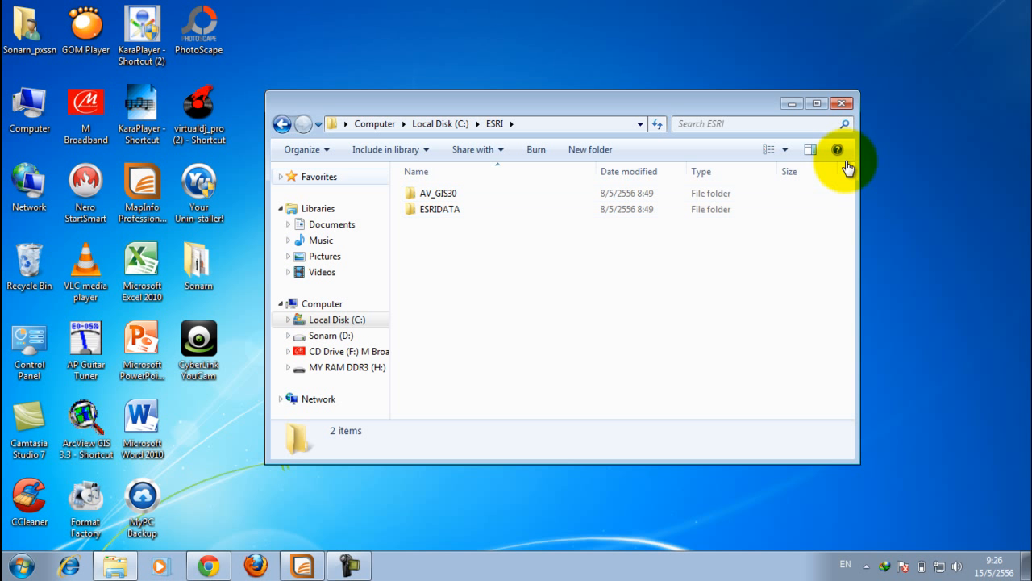
left_click(281, 124)
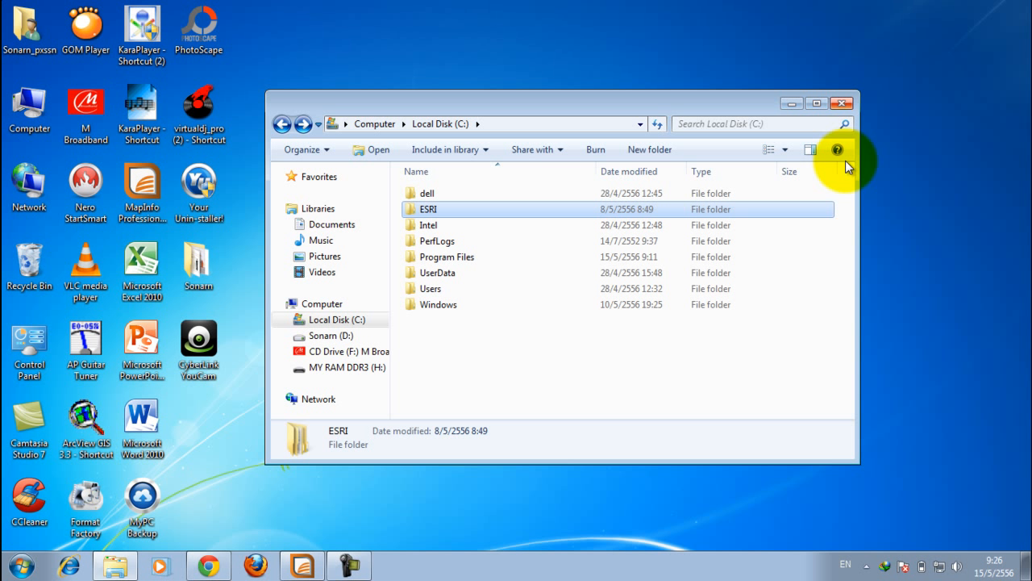
left_click(841, 103)
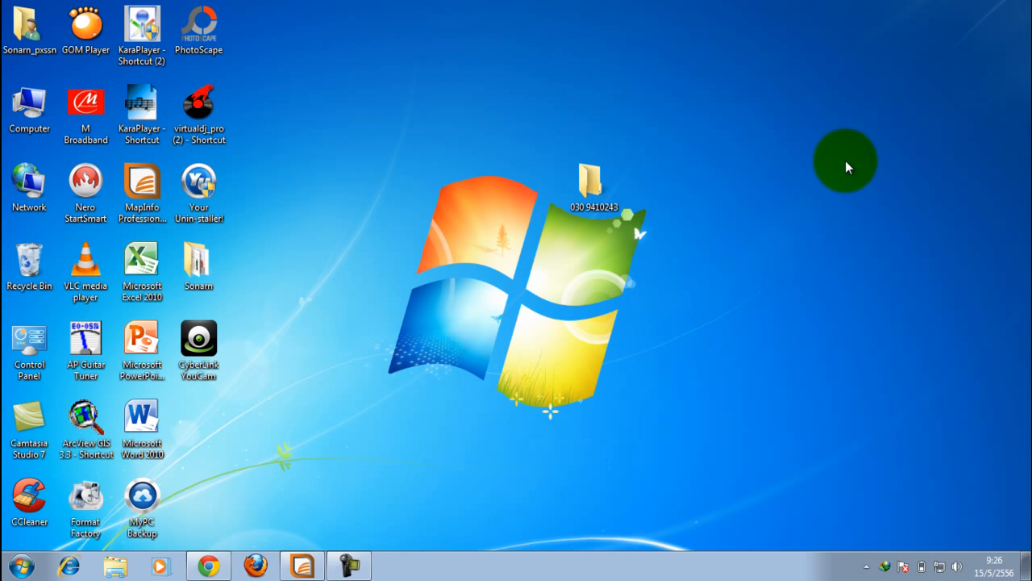
Create a desktop shortcut for the ERDAS IMAGINE 9.2 program from the Leica Geosystems program group.
left_click(21, 566)
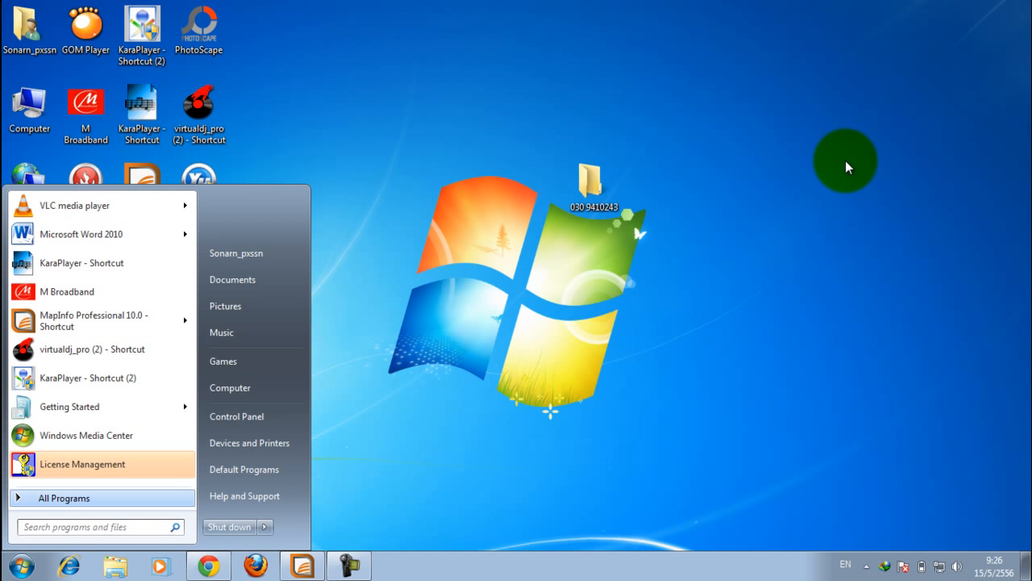
left_click(63, 498)
scroll(73, 299, "down", 3)
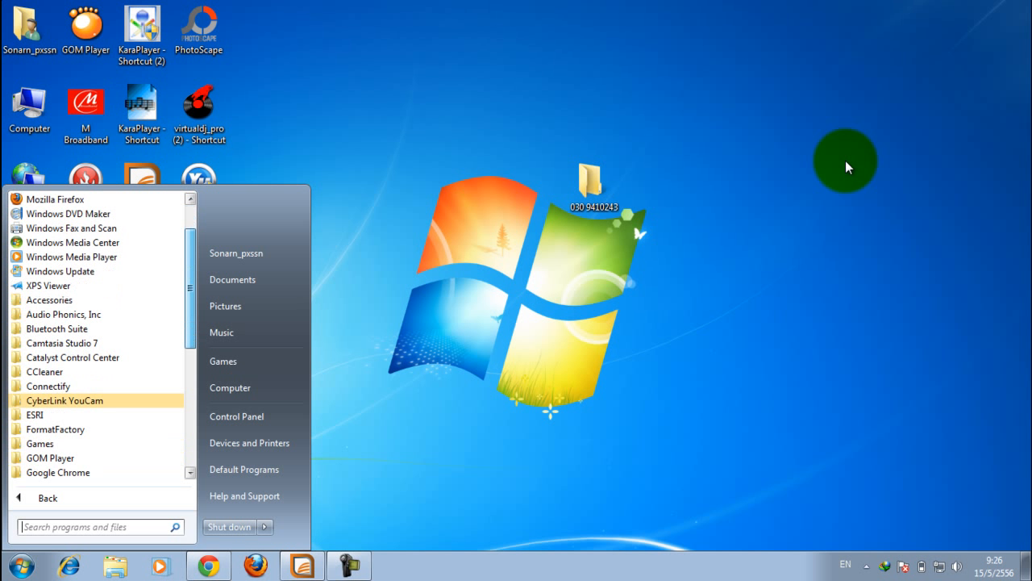
scroll(97, 336, "down", 3)
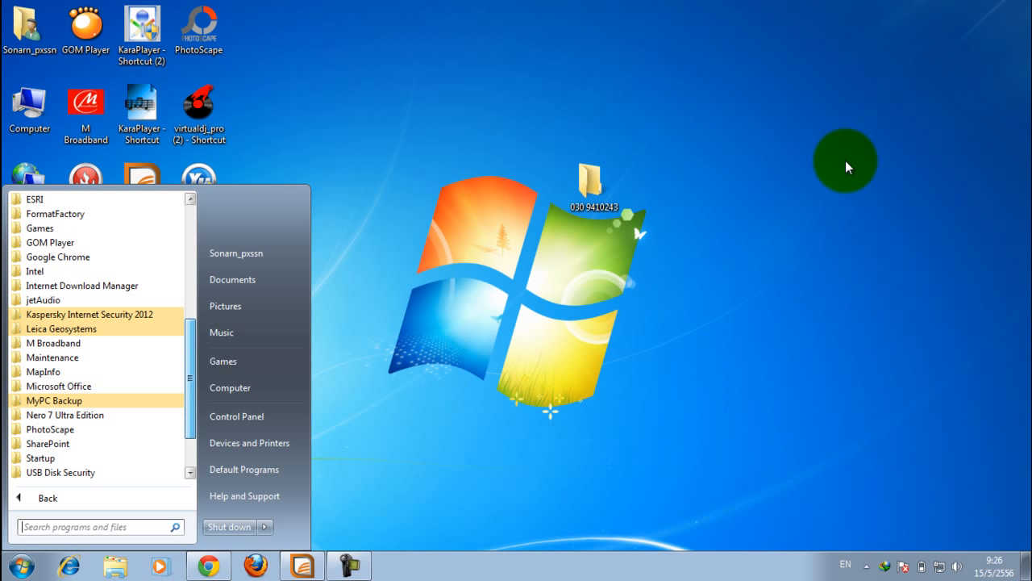
scroll(97, 271, "down", 1)
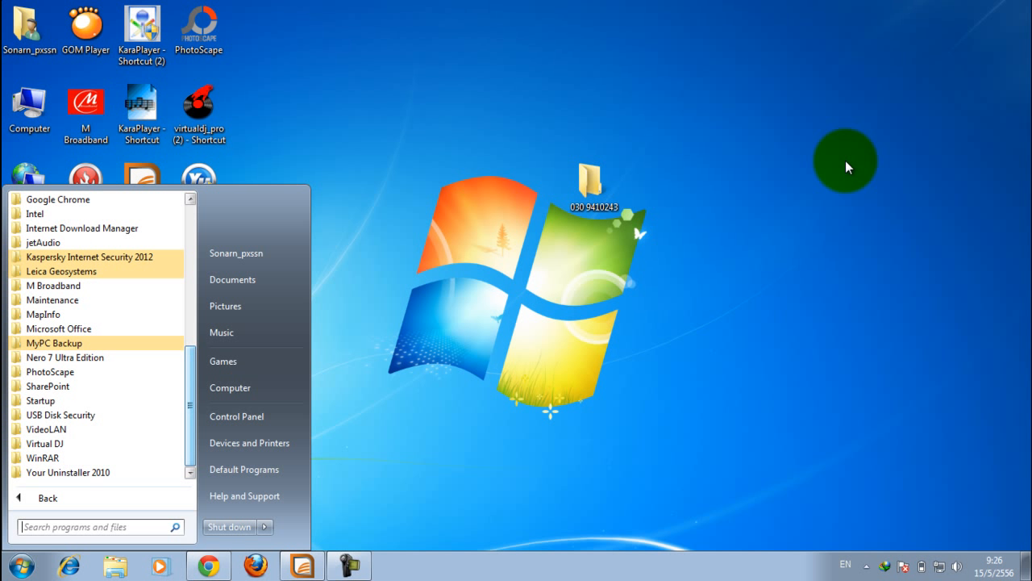
left_click(60, 271)
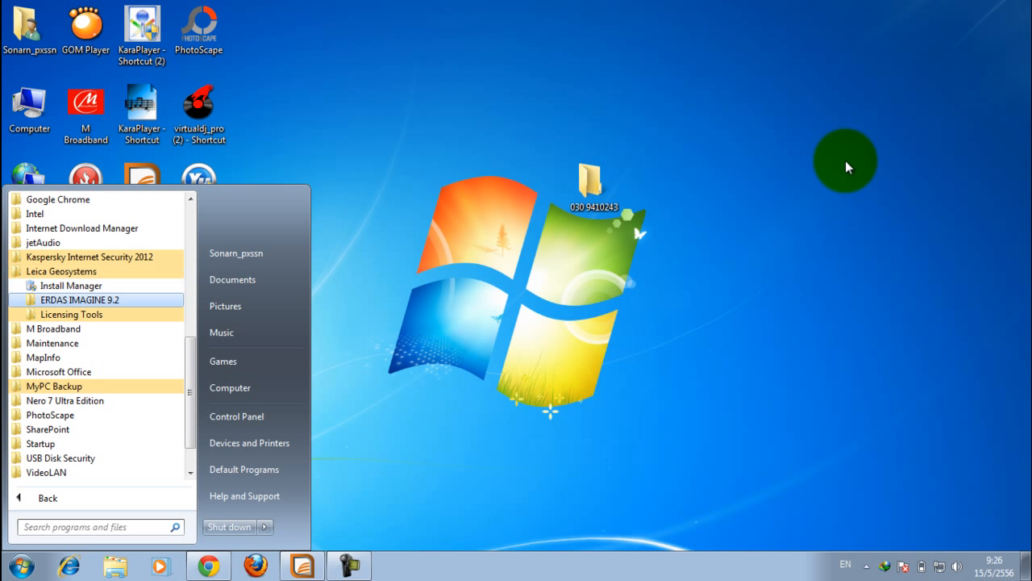
left_click(79, 299)
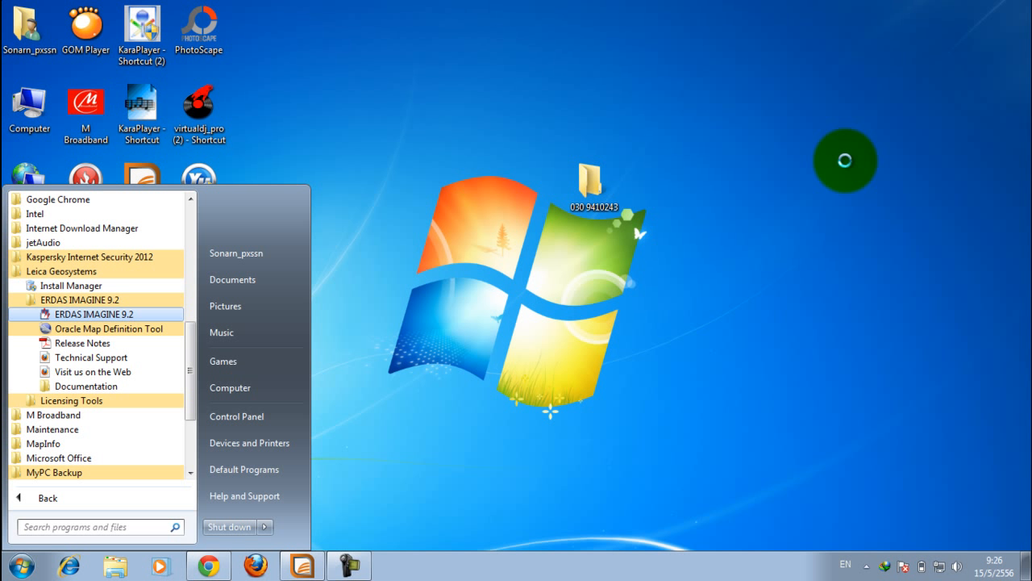
right_click(82, 313)
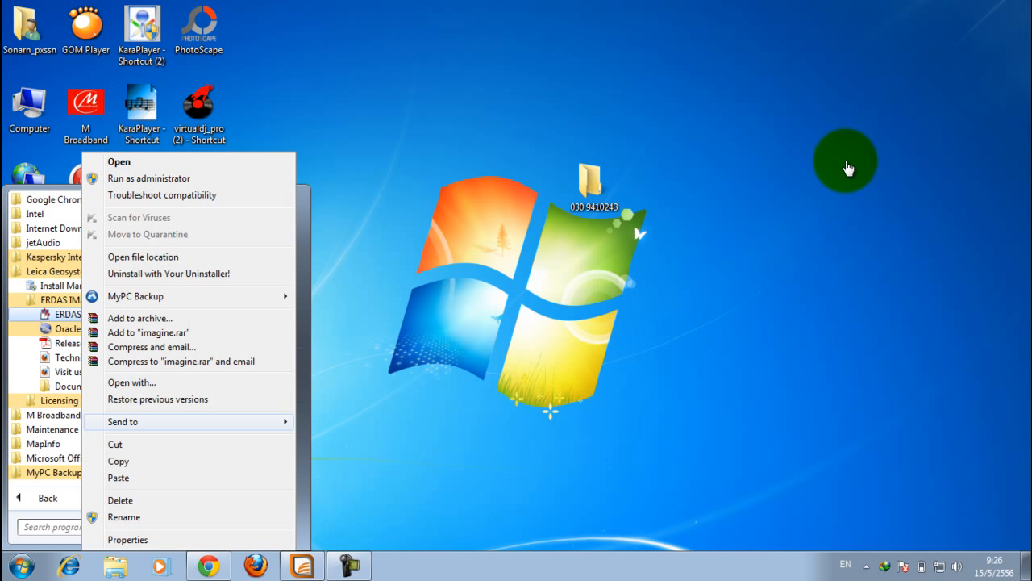
mouse_move(202, 421)
left_click(358, 456)
left_click(847, 167)
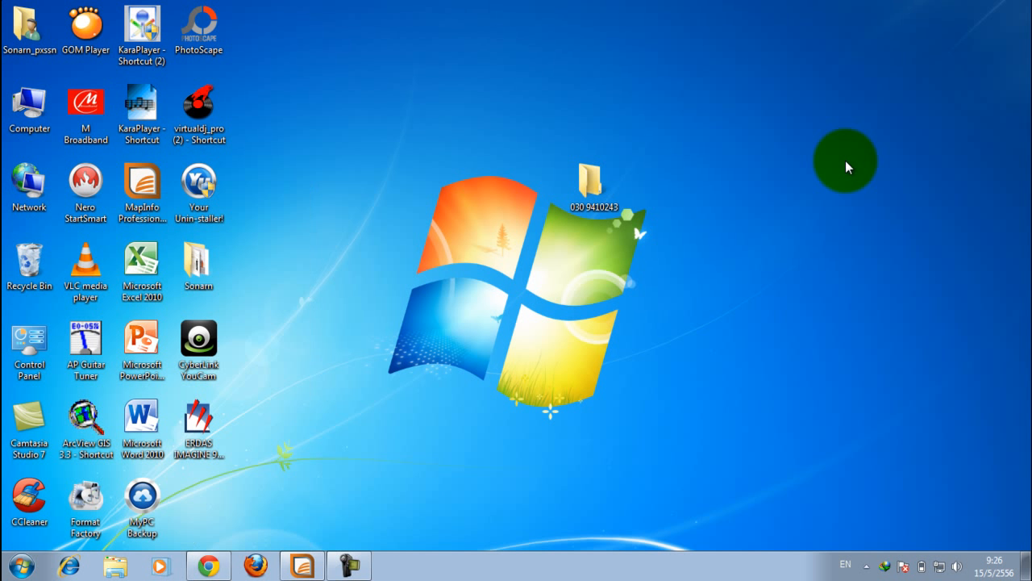
Launch ERDAS IMAGINE 9.2 and specify localhost as its floating license server.
key("Return")
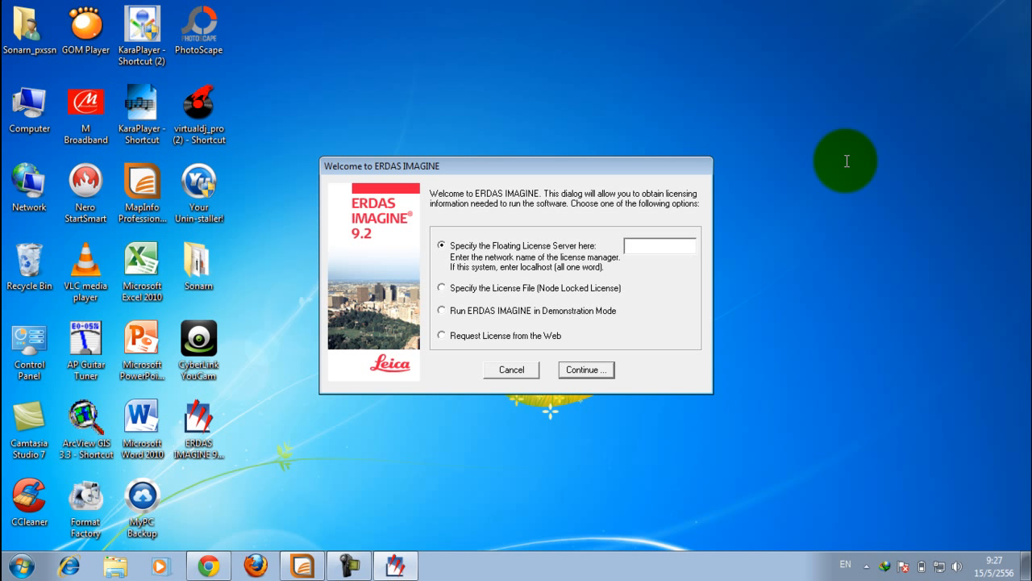
type("Lo")
key("BackSpace")
key("BackSpace")
type("loc")
key("BackSpace")
key("BackSpace")
type("ogo")
key("BackSpace")
key("BackSpace")
key("BackSpace")
type("ocalhost")
key("Return")
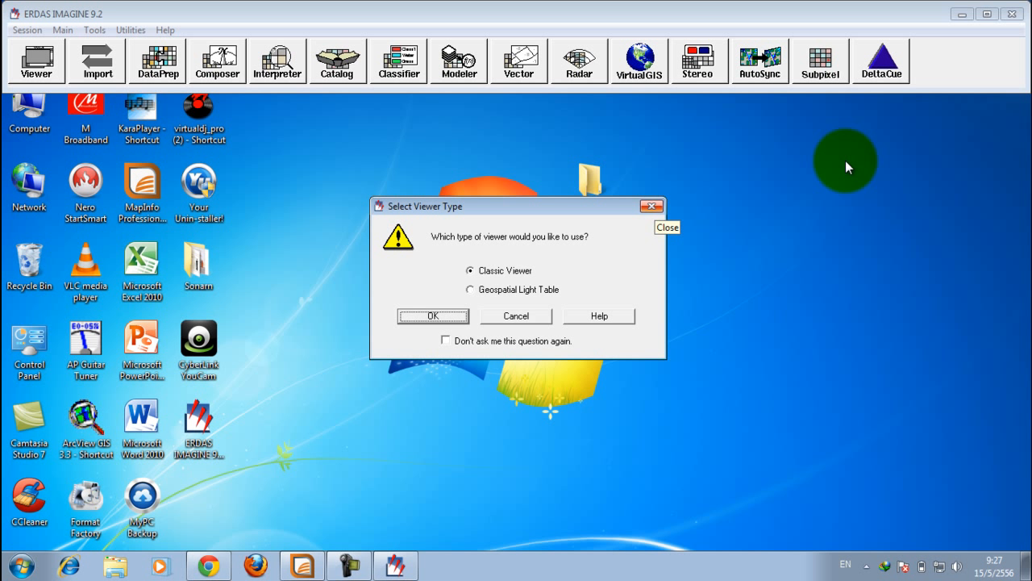
Dismiss the viewer type choice, quit ERDAS IMAGINE and answer the log file question.
left_click(652, 206)
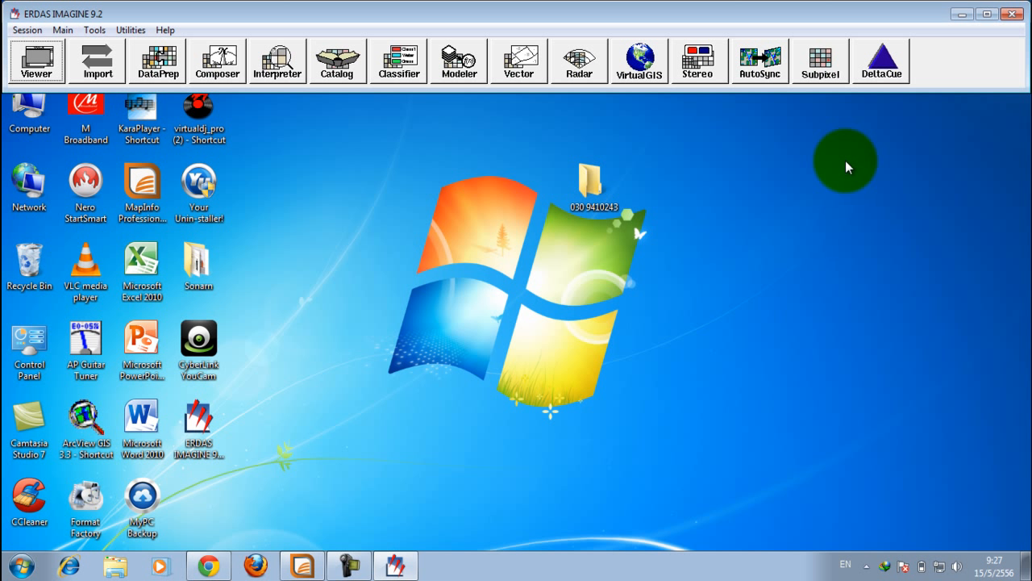
left_click(1012, 14)
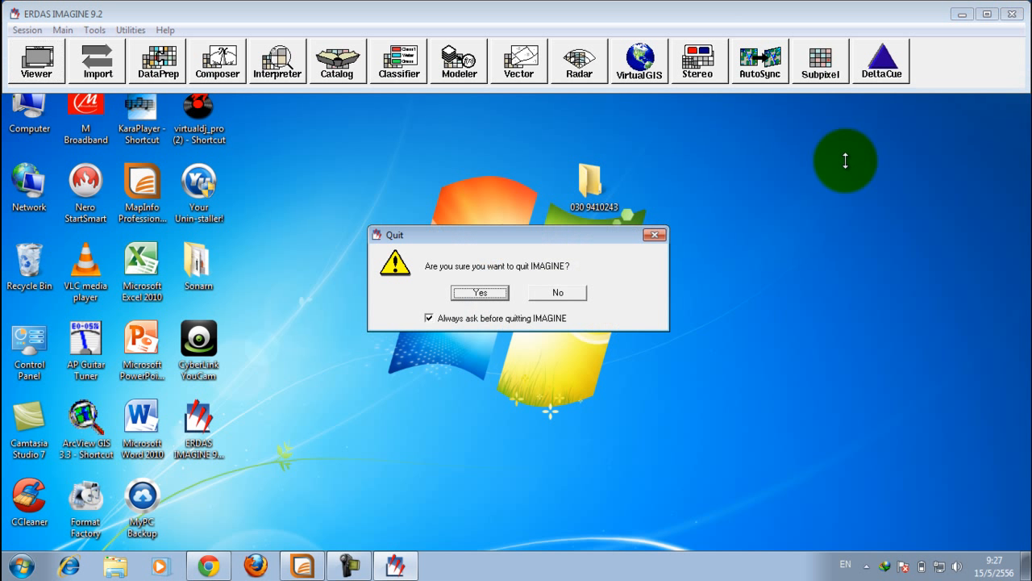
key("Return")
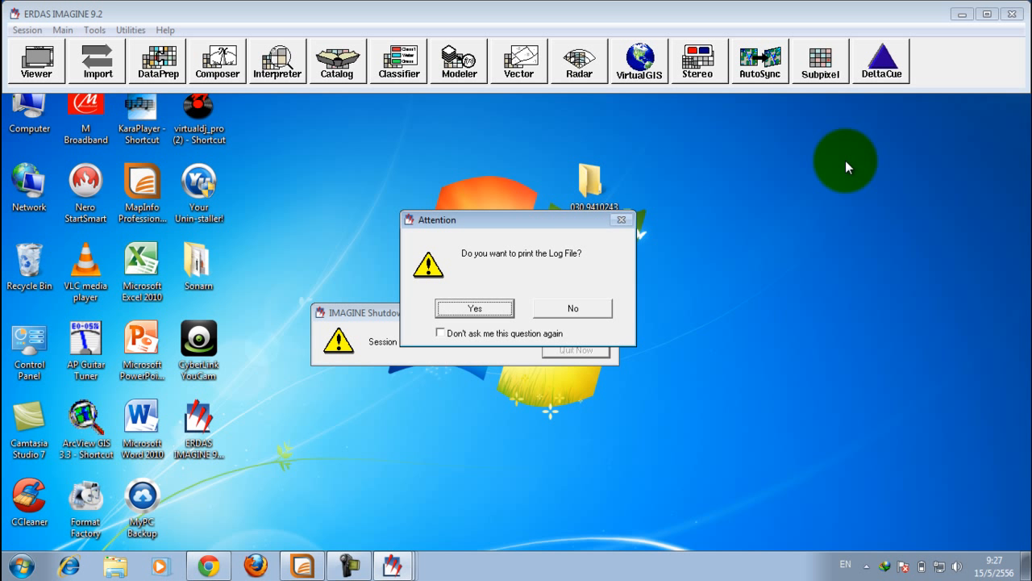
key("Return")
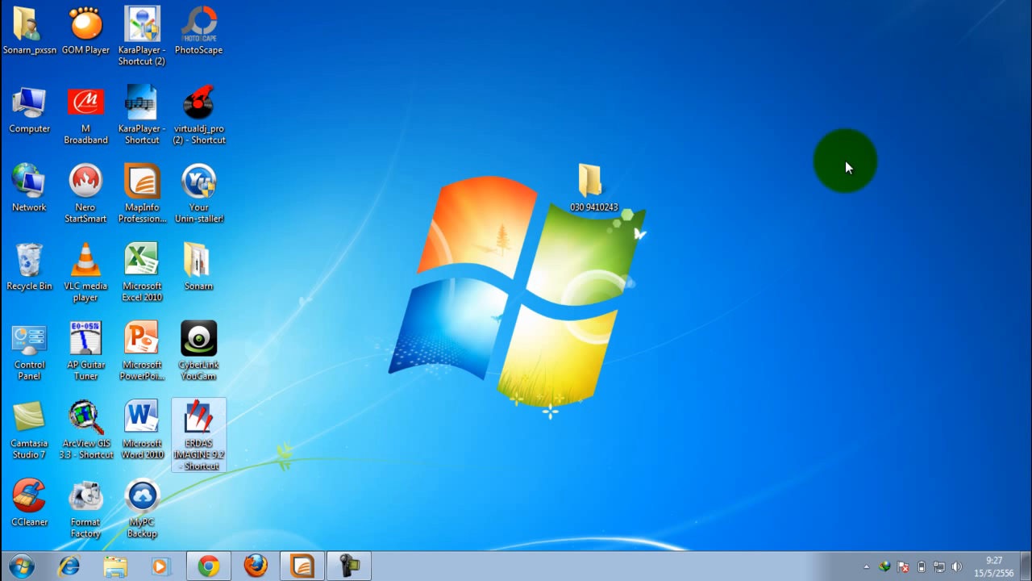
key("shift+F10")
key("Down")
key("Down")
key("Down")
key("Down")
key("Down")
key("Return")
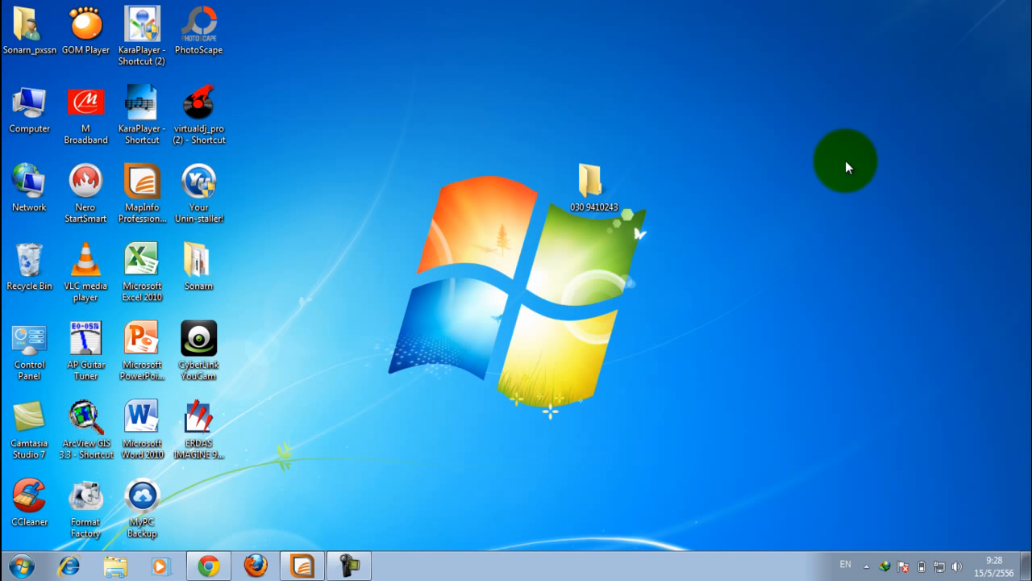